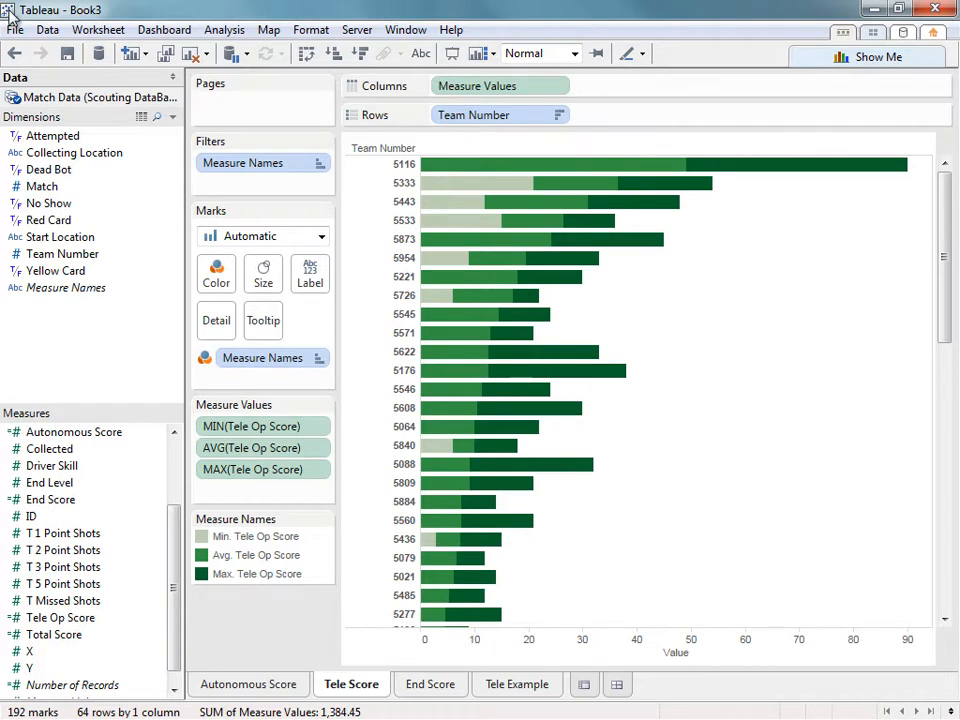
Open the Tele Example worksheet.
{"action": "left_click", "coordinate": [545, 690]}
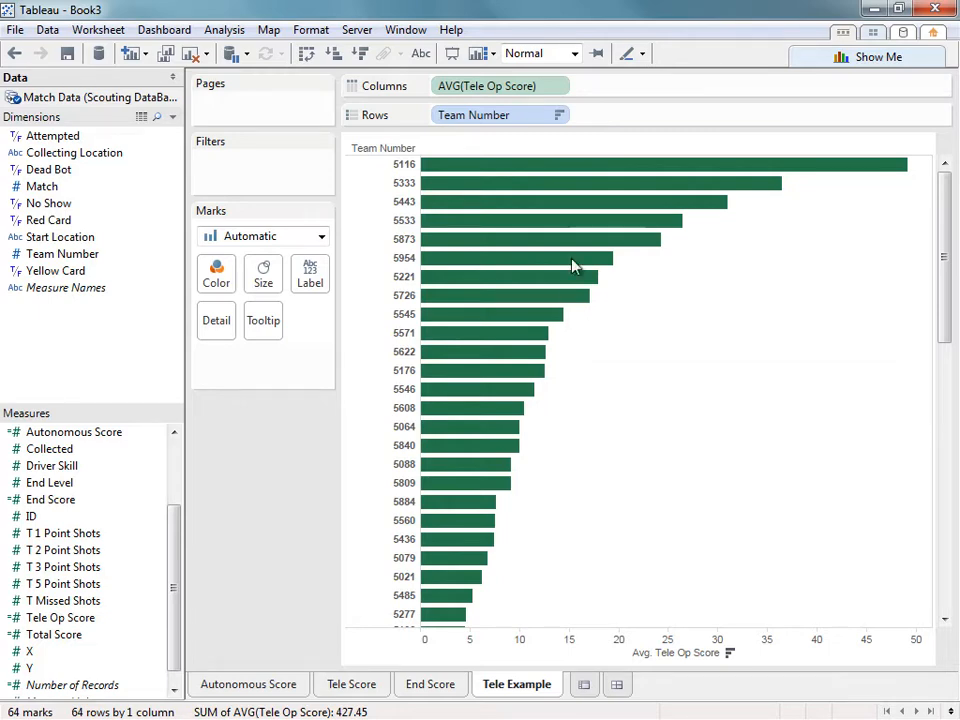
Try the standard deviation as the aggregation of Tele Op Score in the columns, and undo the change.
{"action": "left_click", "coordinate": [562, 87]}
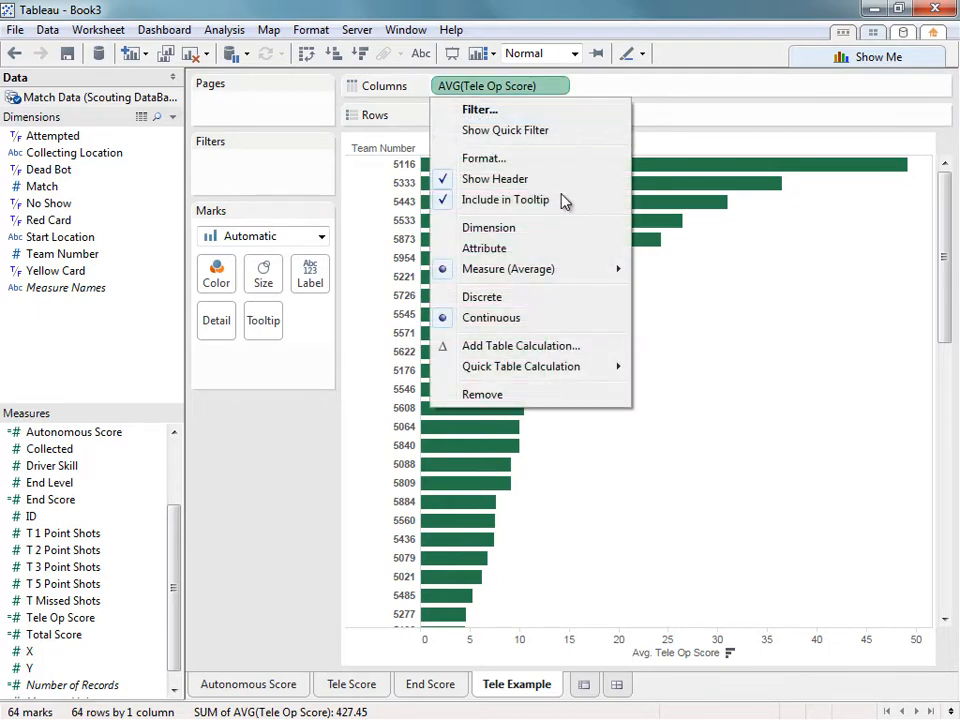
{"action": "mouse_move", "coordinate": [561, 274]}
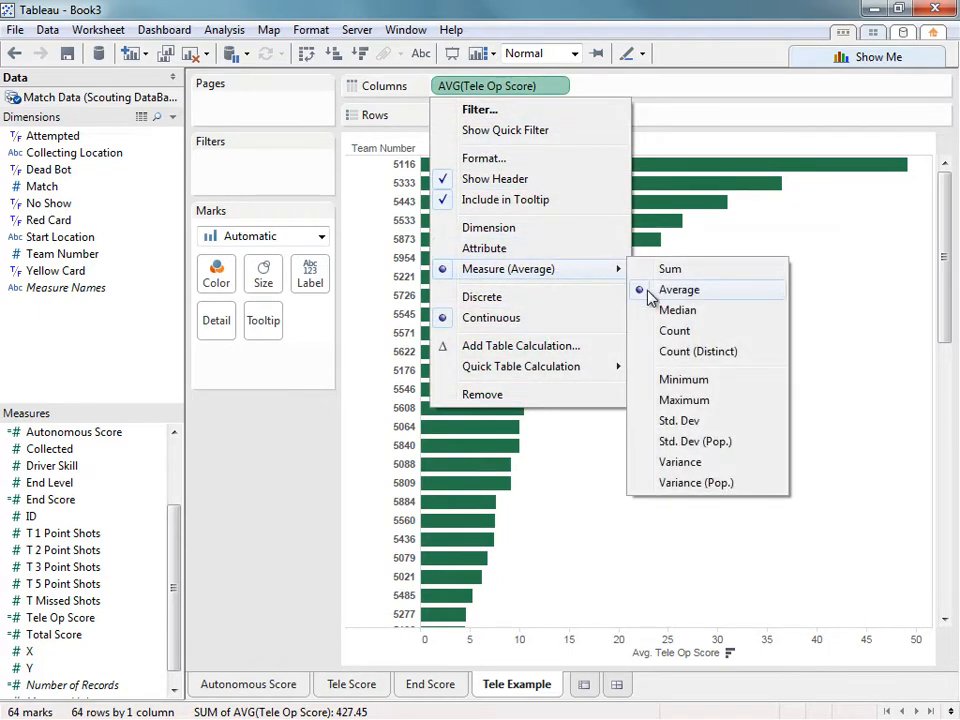
{"action": "left_click", "coordinate": [688, 423]}
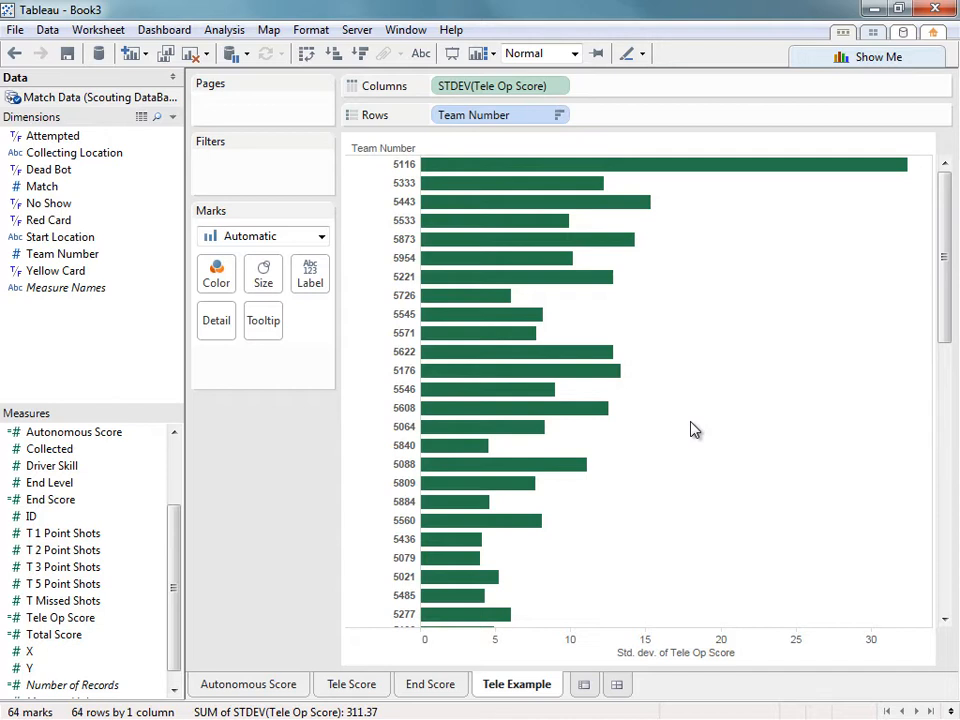
{"action": "key", "text": "ctrl+z"}
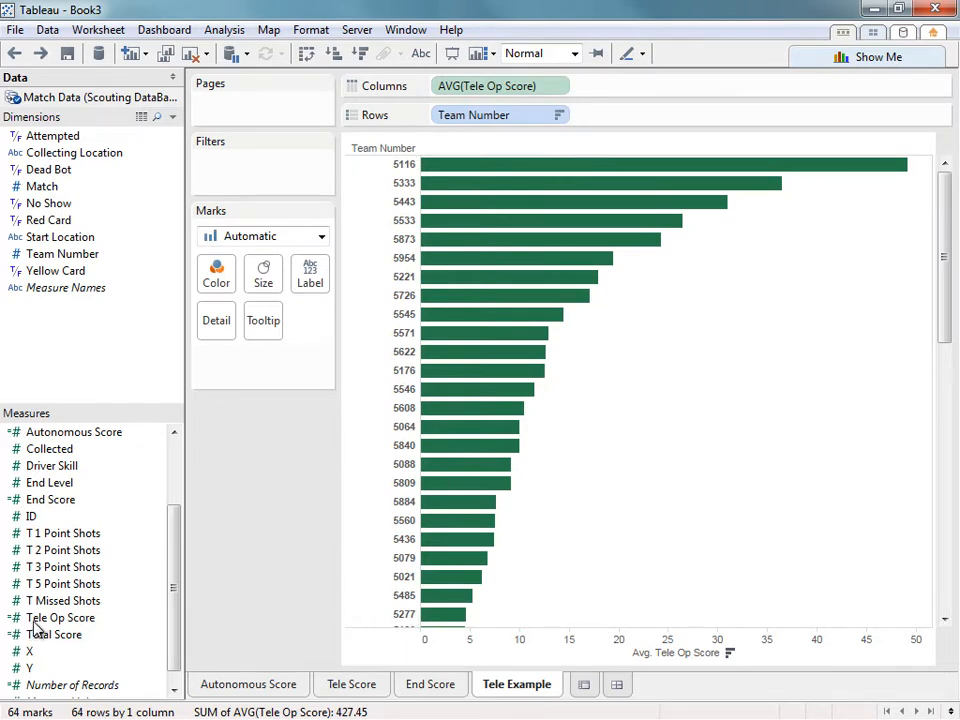
Color the bars of the Tele Example chart by the standard deviation of Tele Op Score.
{"action": "left_click_drag", "start_coordinate": [36, 622], "coordinate": [214, 284]}
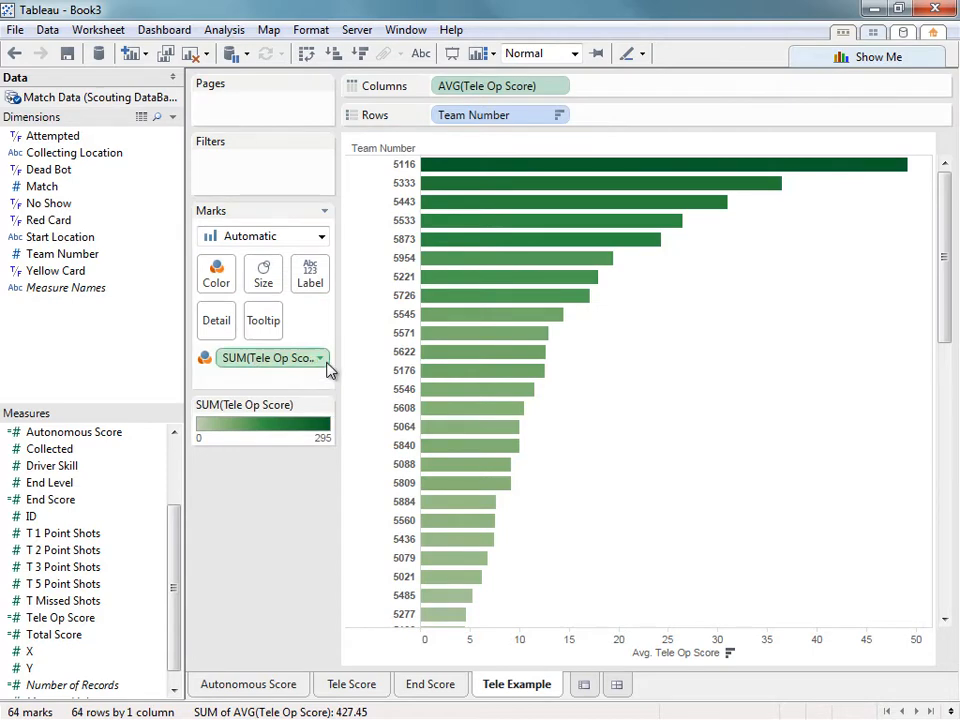
{"action": "left_click", "coordinate": [318, 358]}
{"action": "mouse_move", "coordinate": [377, 517]}
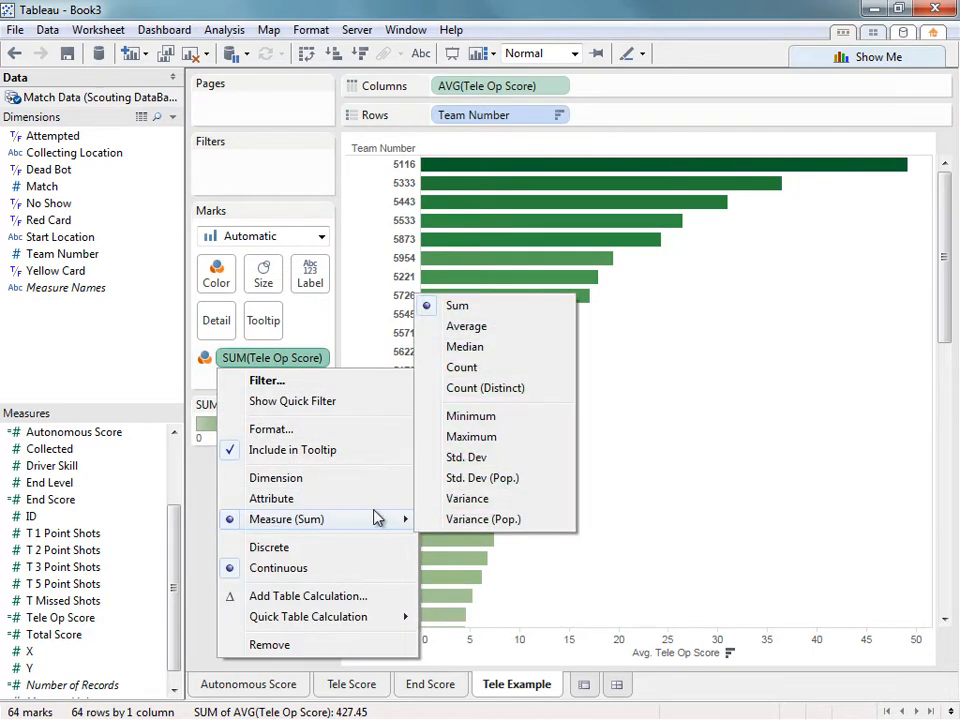
{"action": "left_click", "coordinate": [476, 461]}
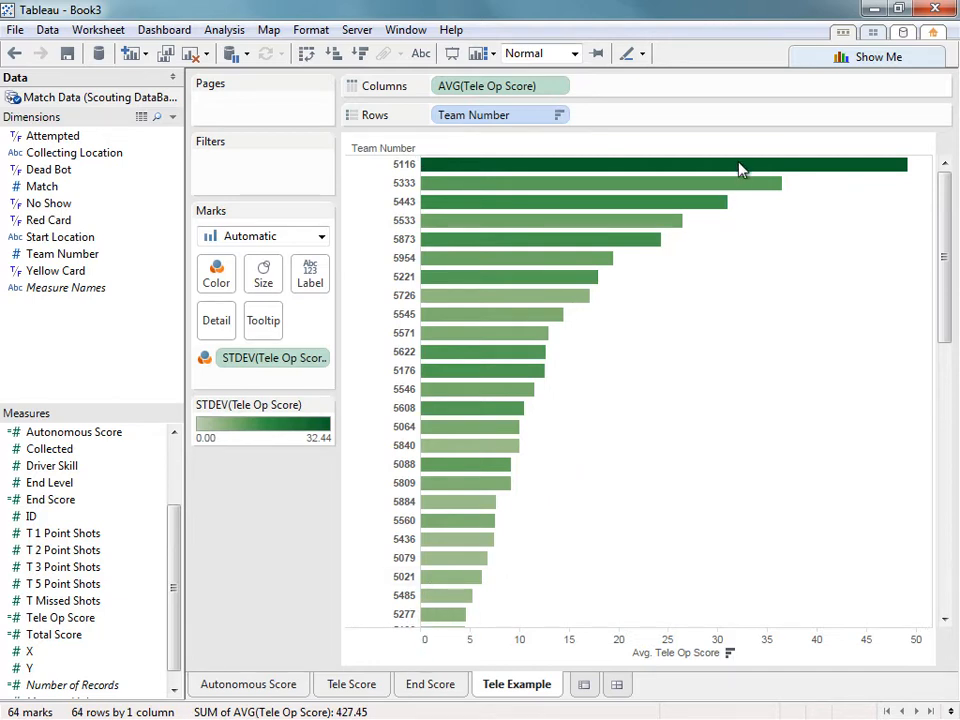
{"action": "mouse_move", "coordinate": [740, 172]}
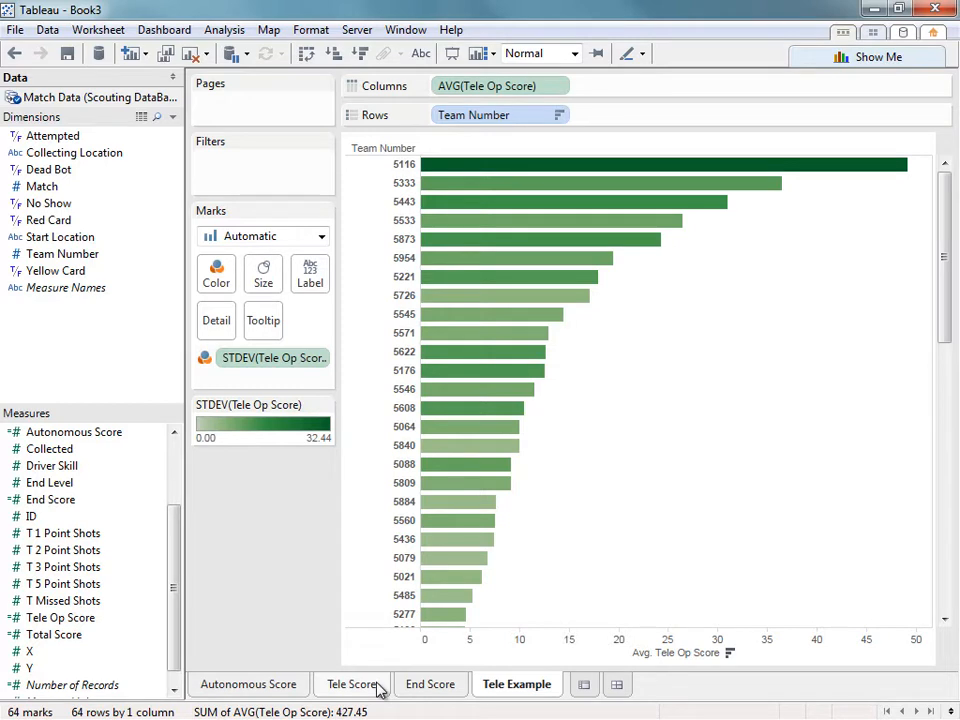
Create a new worksheet and name it Total Score.
{"action": "left_click", "coordinate": [291, 685]}
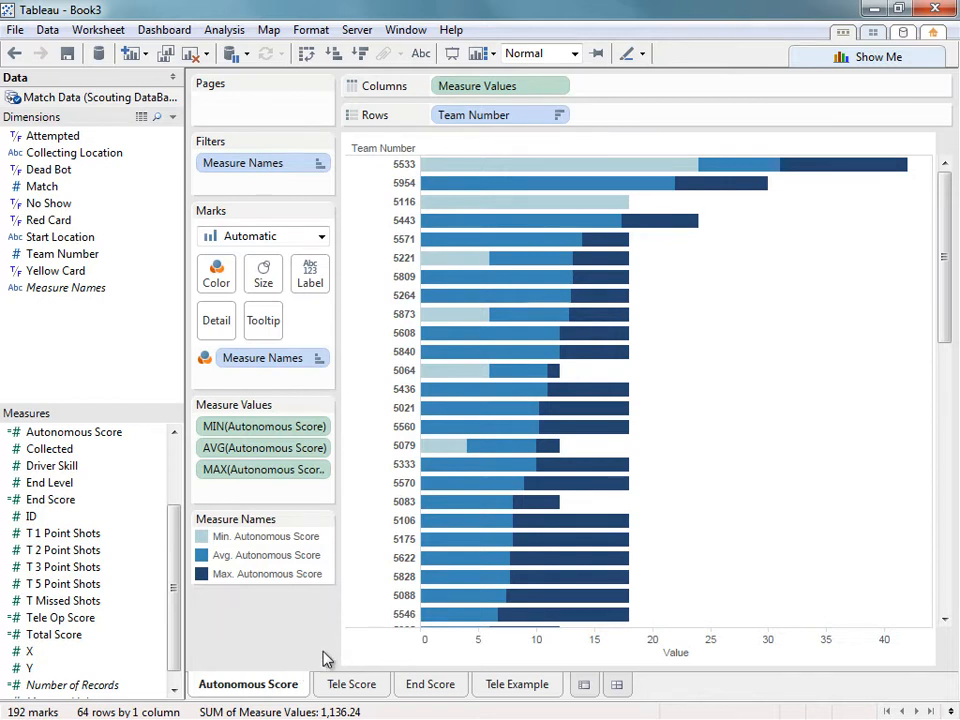
{"action": "left_click", "coordinate": [583, 687]}
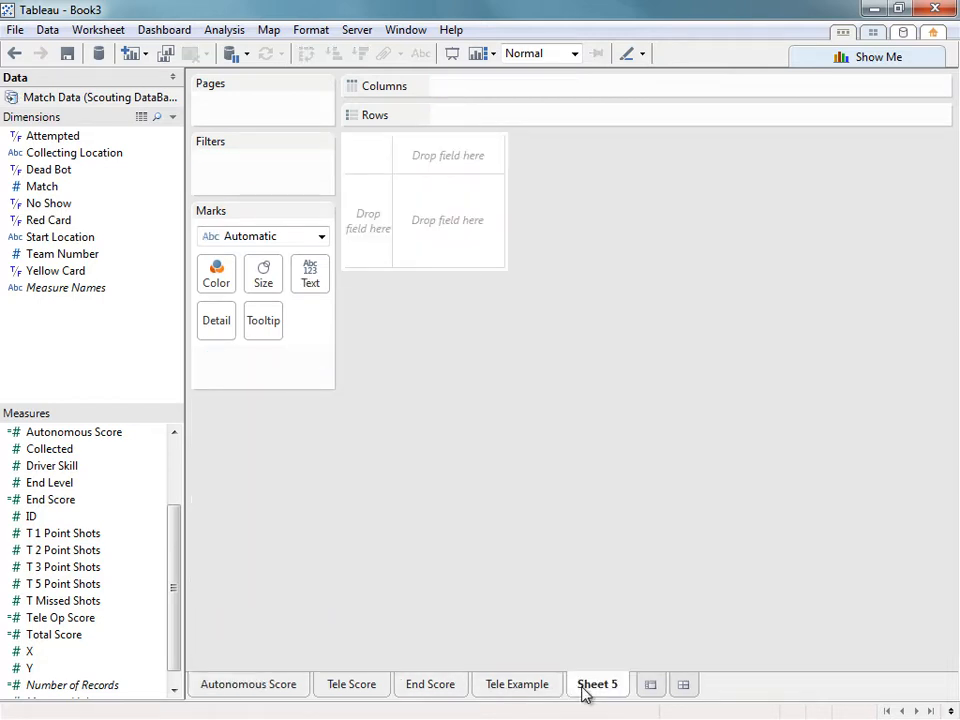
{"action": "double_click", "coordinate": [585, 690]}
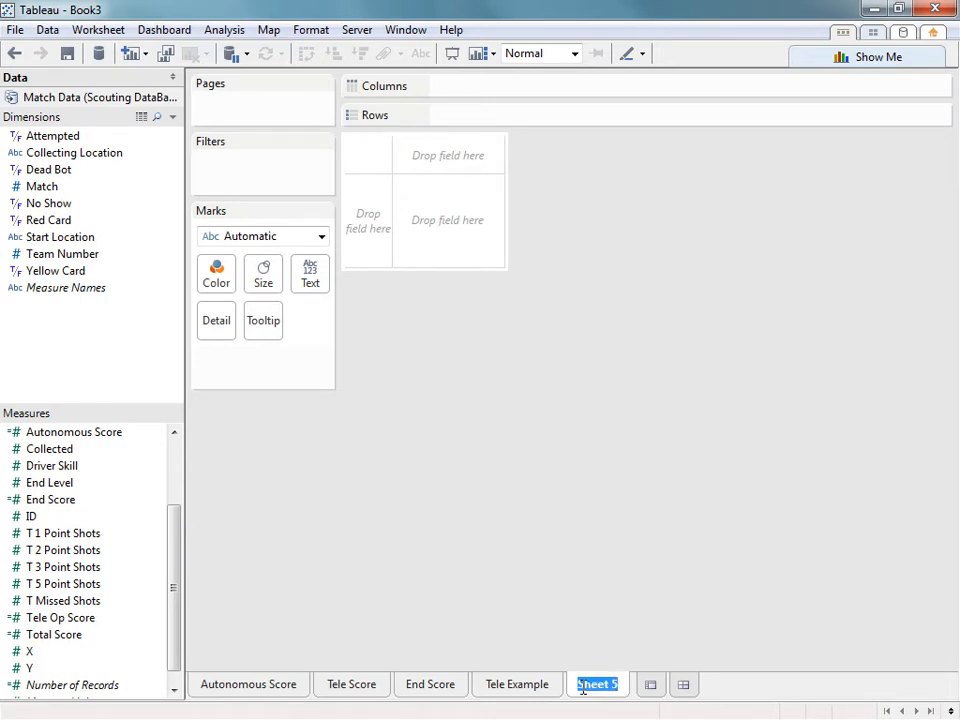
{"action": "type", "text": "Total Score"}
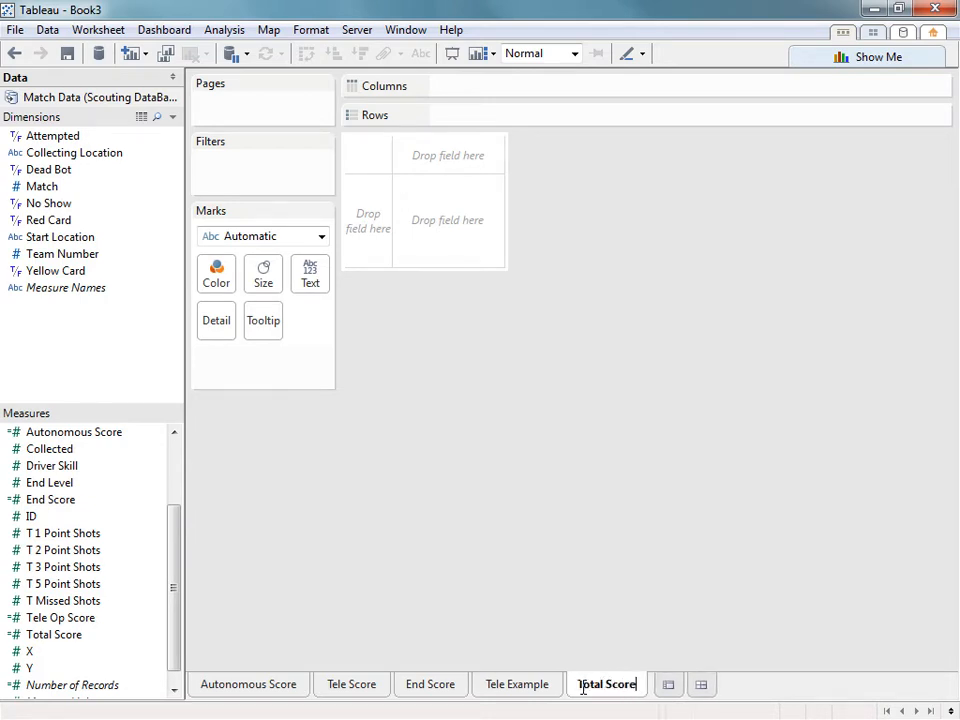
{"action": "key", "text": "Return"}
Build a bar chart of the average Total Score in columns for each Team Number in rows.
{"action": "left_click_drag", "start_coordinate": [72, 256], "coordinate": [456, 124]}
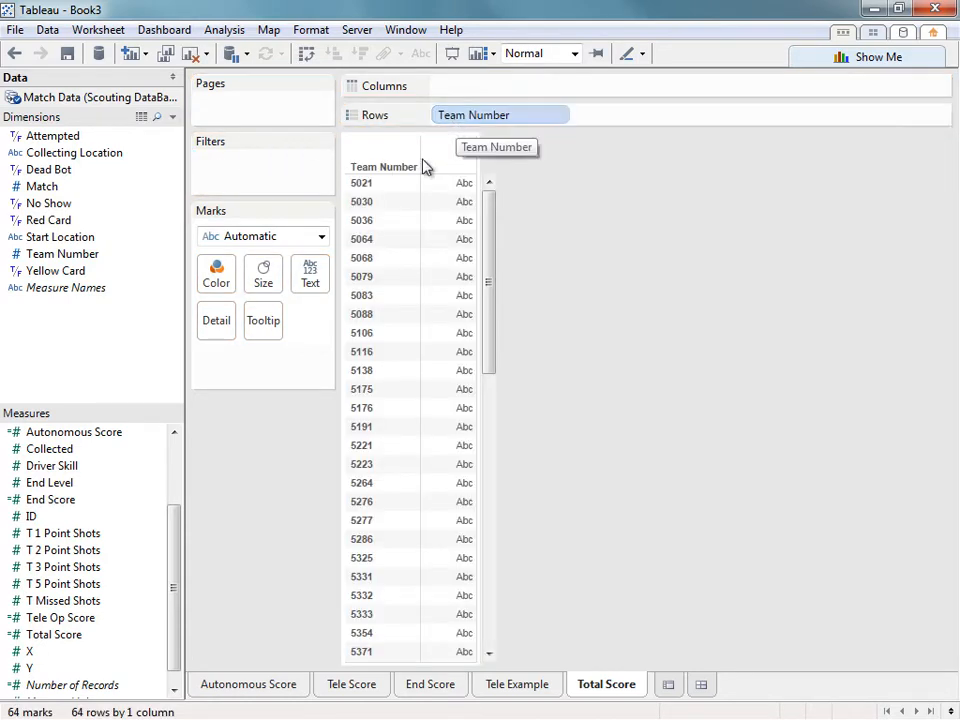
{"action": "left_click_drag", "start_coordinate": [57, 645], "coordinate": [561, 91]}
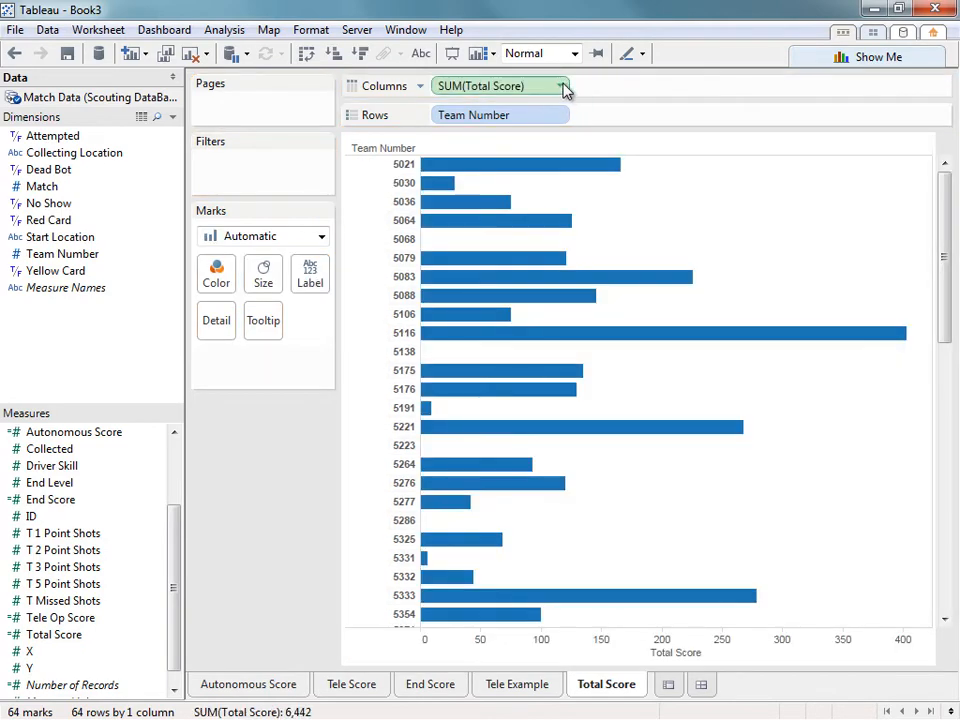
{"action": "left_click", "coordinate": [561, 88]}
{"action": "mouse_move", "coordinate": [555, 272]}
{"action": "left_click", "coordinate": [657, 292]}
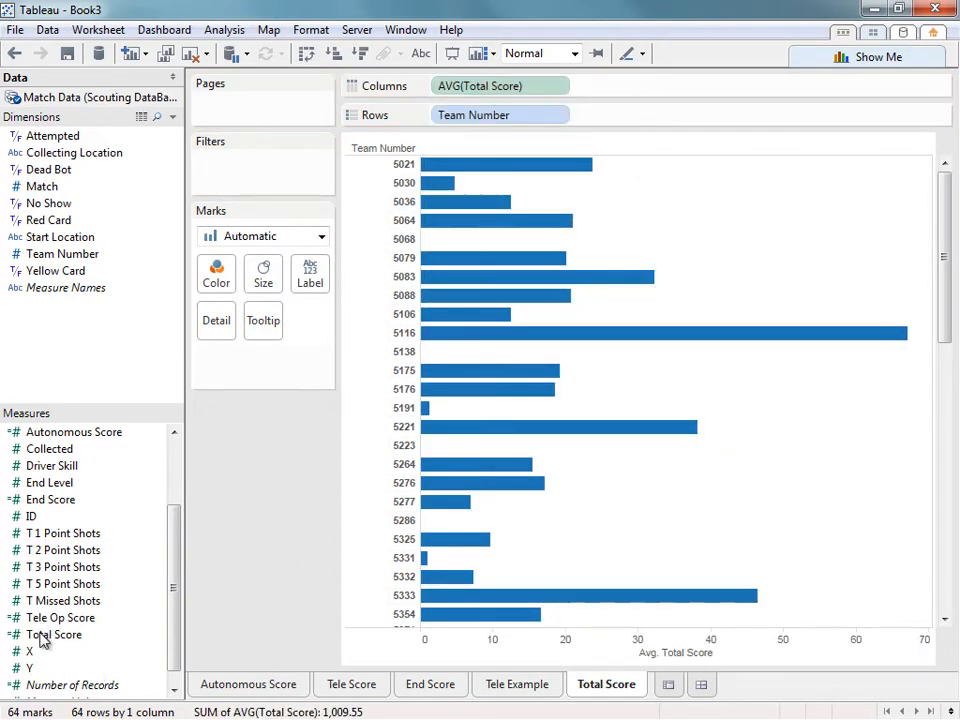
Add Total Score a second time to the chart's value axis and aggregate it as Minimum.
{"action": "left_click_drag", "start_coordinate": [70, 634], "coordinate": [492, 650]}
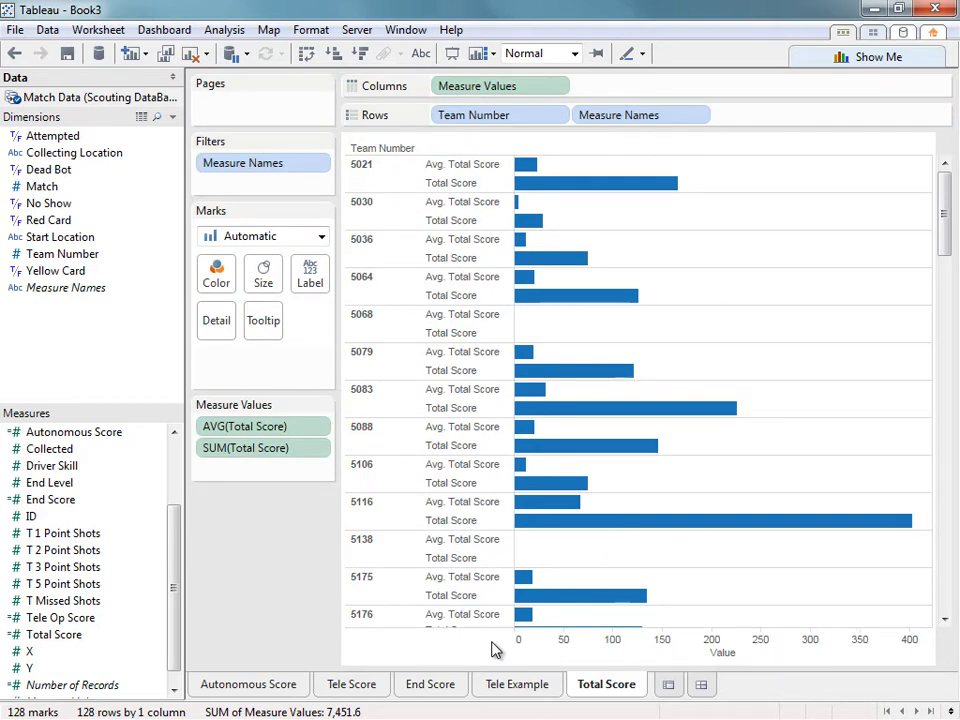
{"action": "left_click", "coordinate": [320, 450]}
{"action": "mouse_move", "coordinate": [370, 318]}
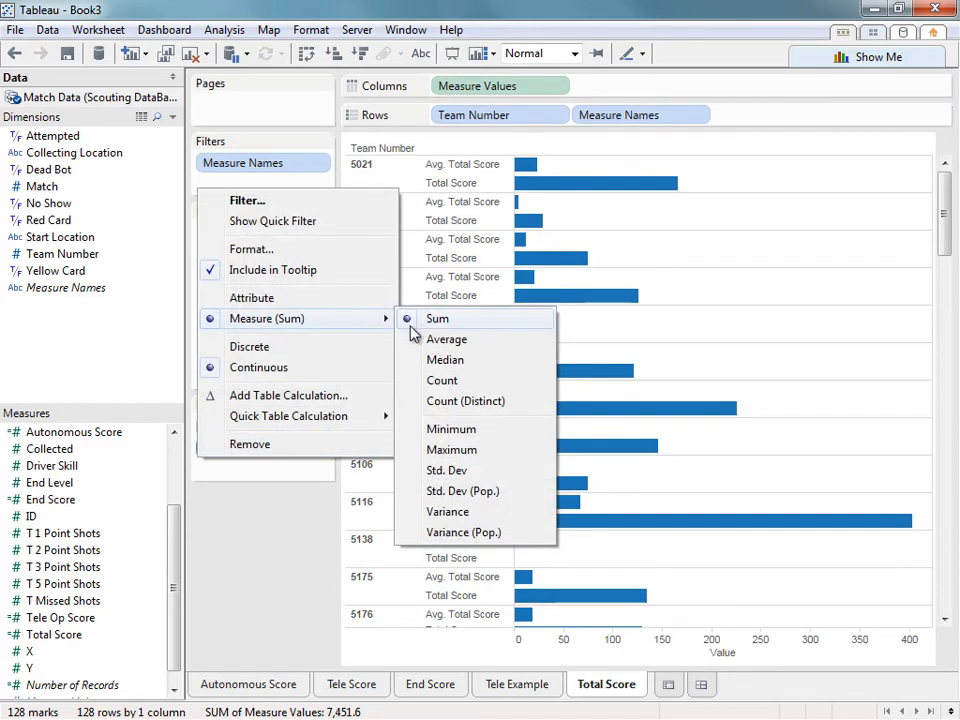
{"action": "left_click", "coordinate": [420, 429]}
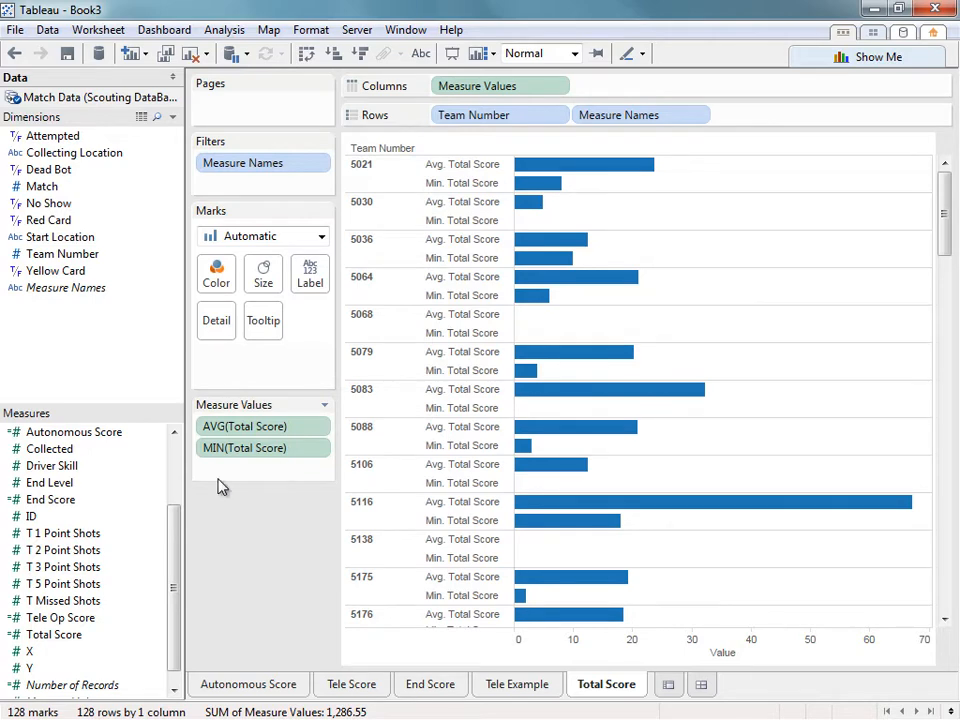
Add MAX(Total Score) to the measure values and place the minimum ahead of the average.
{"action": "left_click_drag", "start_coordinate": [70, 636], "coordinate": [250, 480]}
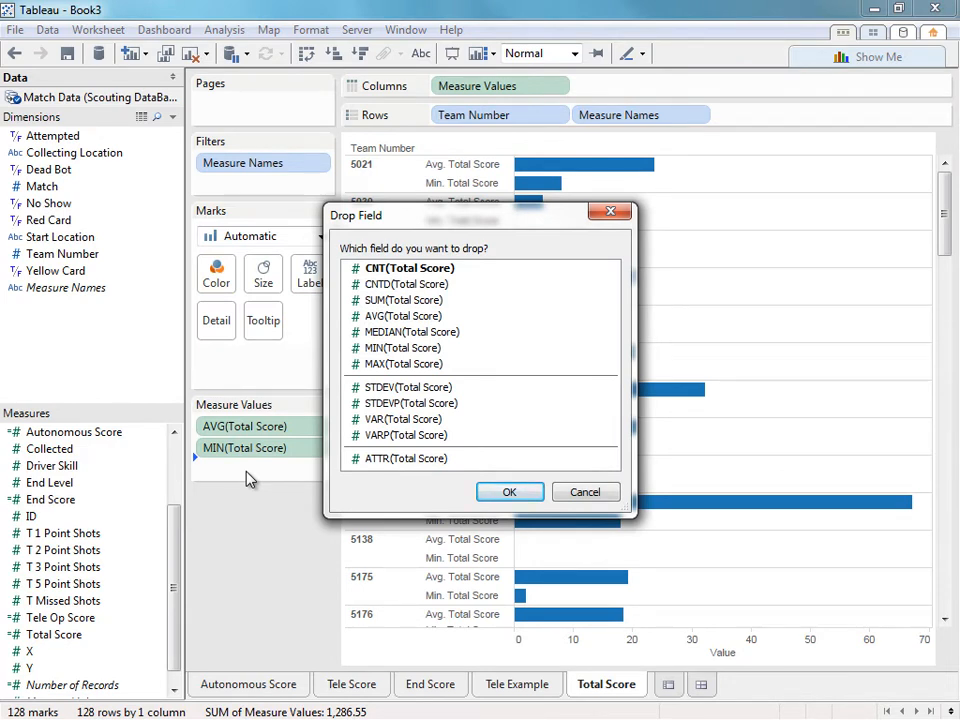
{"action": "left_click", "coordinate": [383, 364]}
{"action": "left_click", "coordinate": [500, 491]}
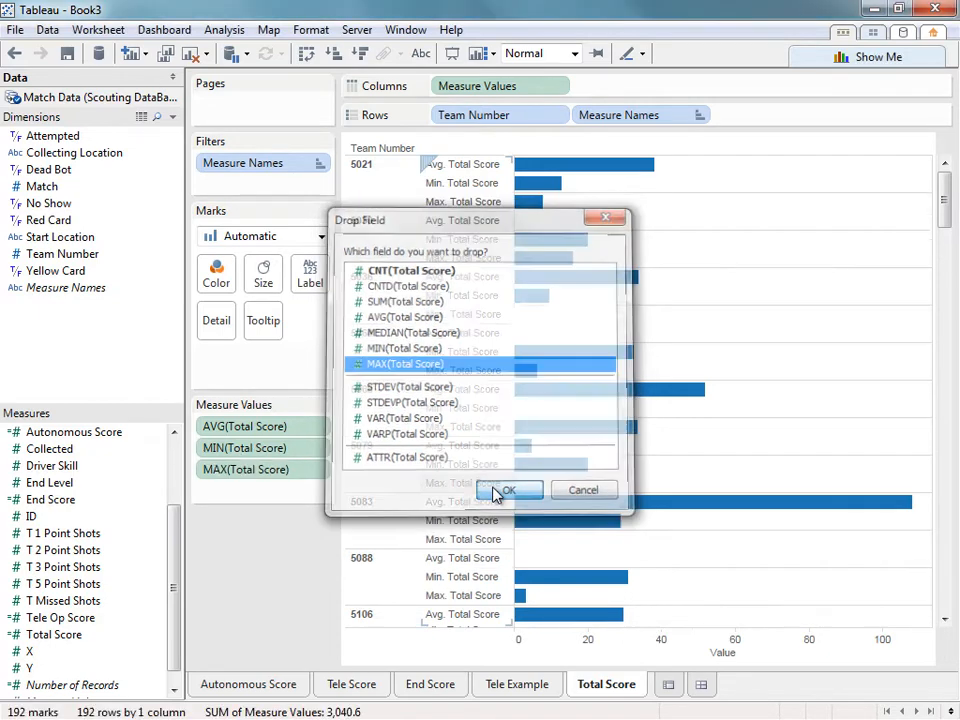
{"action": "left_click_drag", "start_coordinate": [227, 451], "coordinate": [234, 426]}
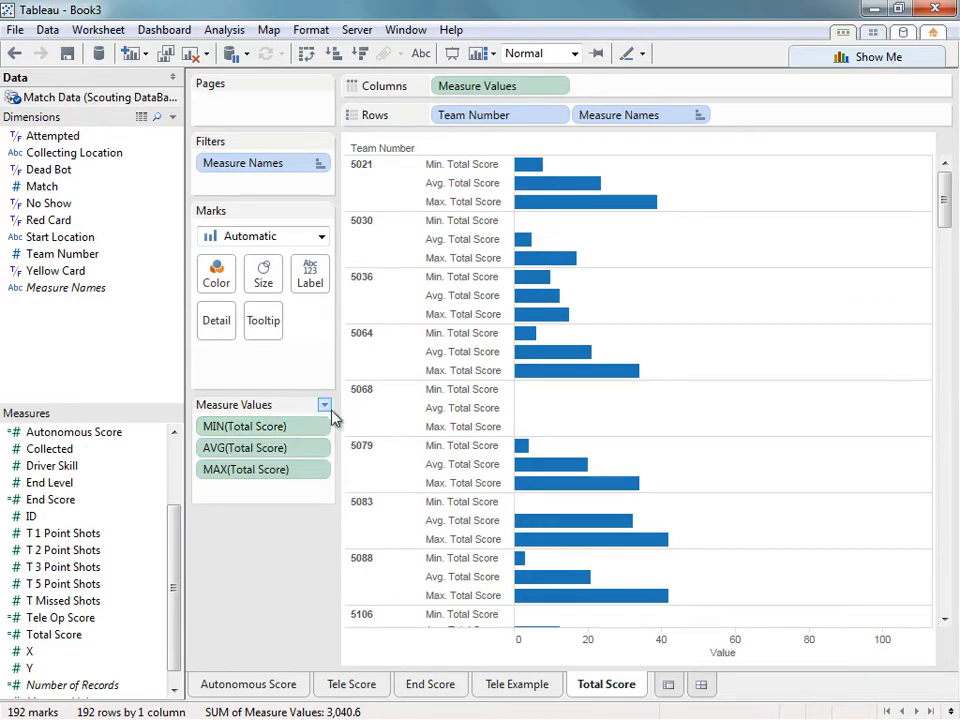
Move Measure Names from the rows to the mark color so each team has one stacked bar.
{"action": "scroll", "coordinate": [697, 416], "scroll_direction": "down", "scroll_amount": 5}
{"action": "scroll", "coordinate": [697, 416], "scroll_direction": "up", "scroll_amount": 5}
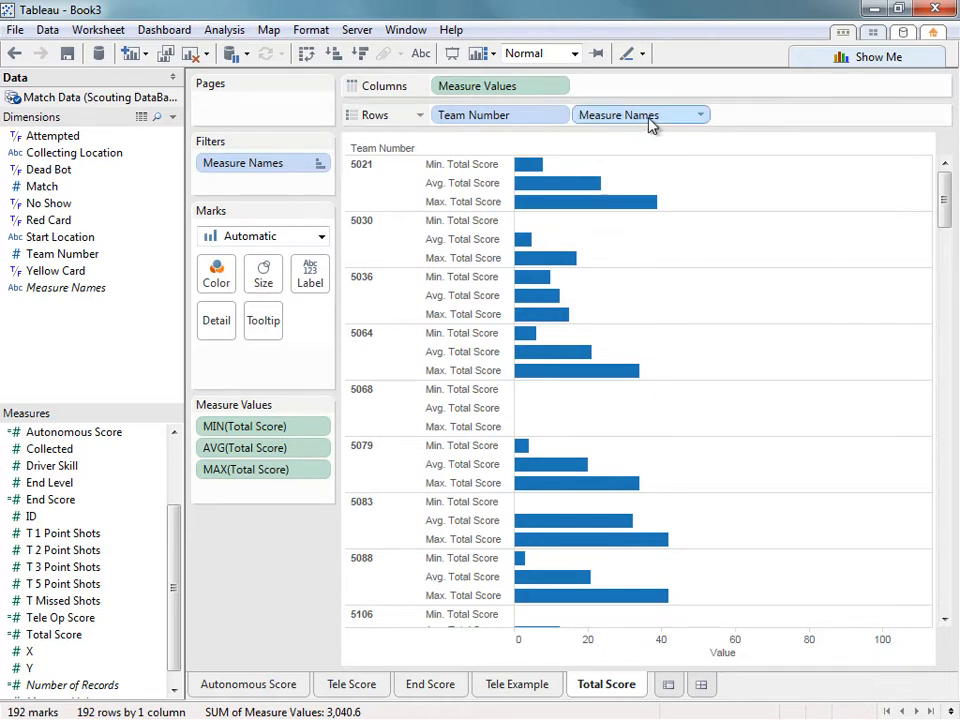
{"action": "left_click_drag", "start_coordinate": [645, 116], "coordinate": [222, 290]}
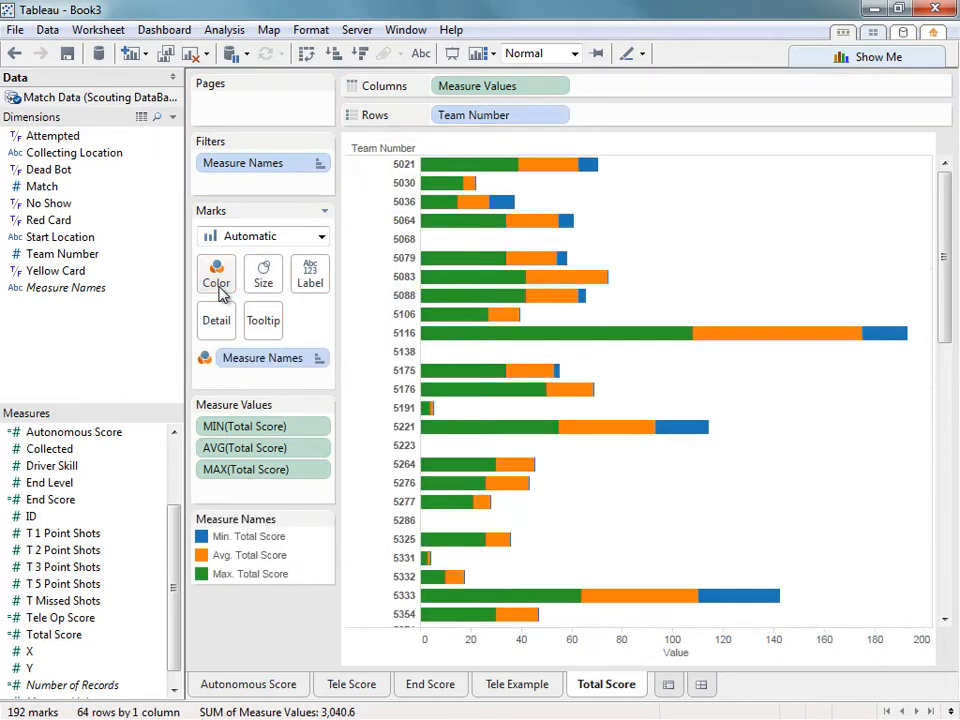
Assign the Orange color palette to the minimum, average and maximum Total Score measures.
{"action": "left_click", "coordinate": [218, 275]}
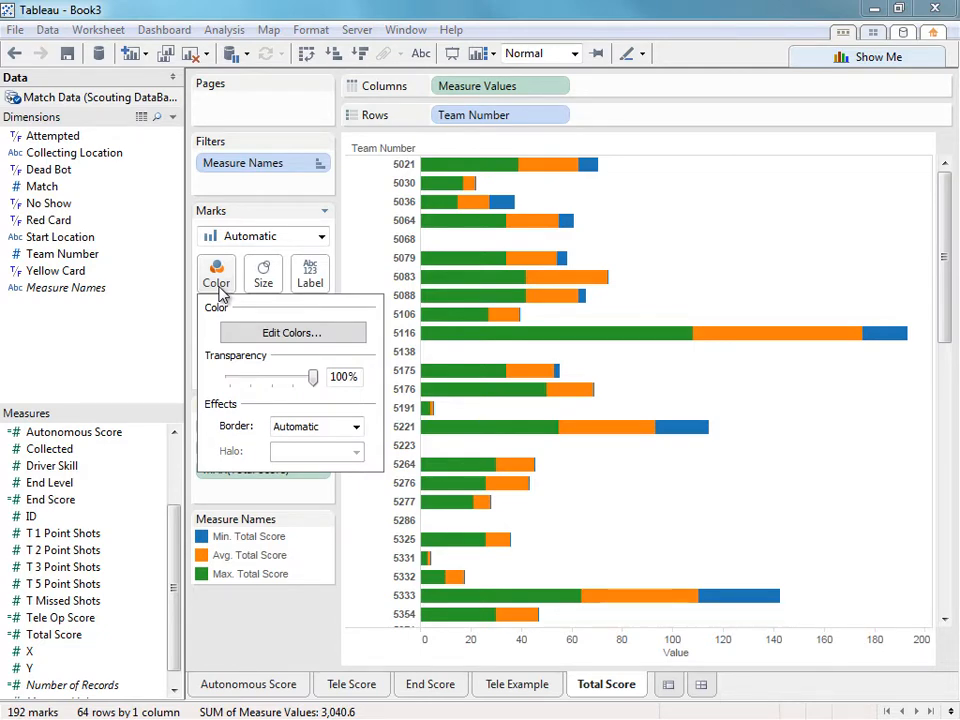
{"action": "left_click", "coordinate": [252, 337]}
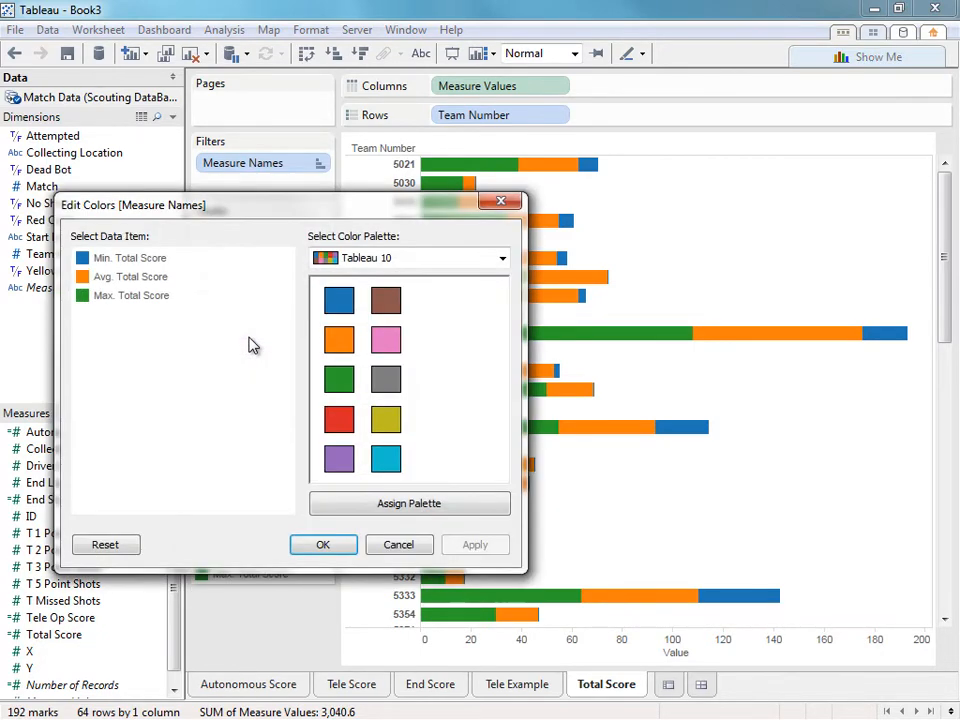
{"action": "left_click", "coordinate": [328, 258]}
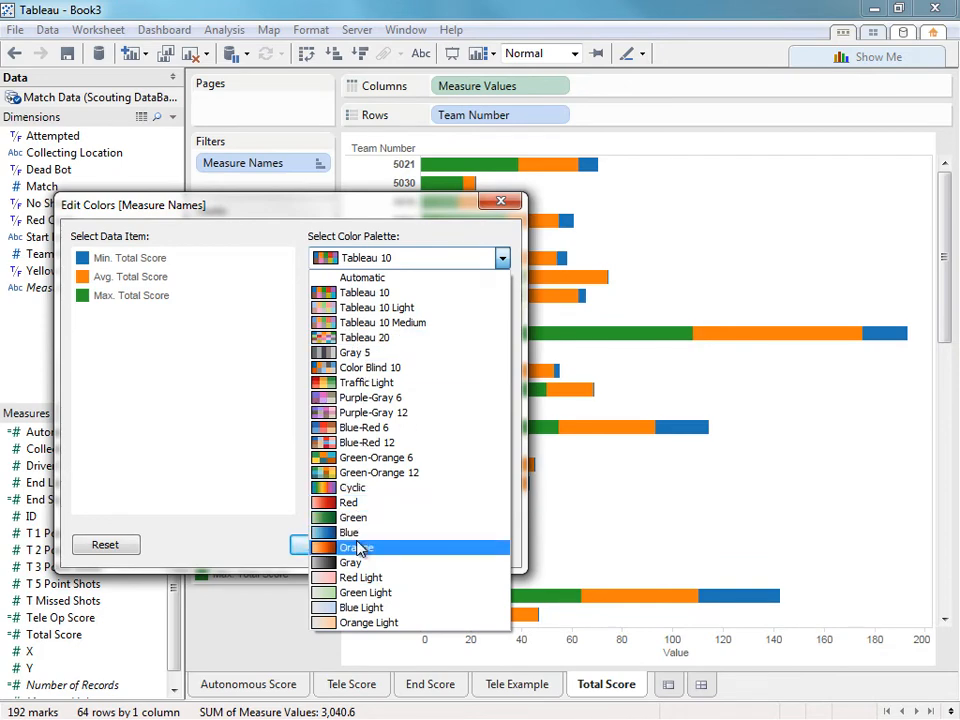
{"action": "left_click", "coordinate": [359, 548]}
{"action": "left_click", "coordinate": [393, 506]}
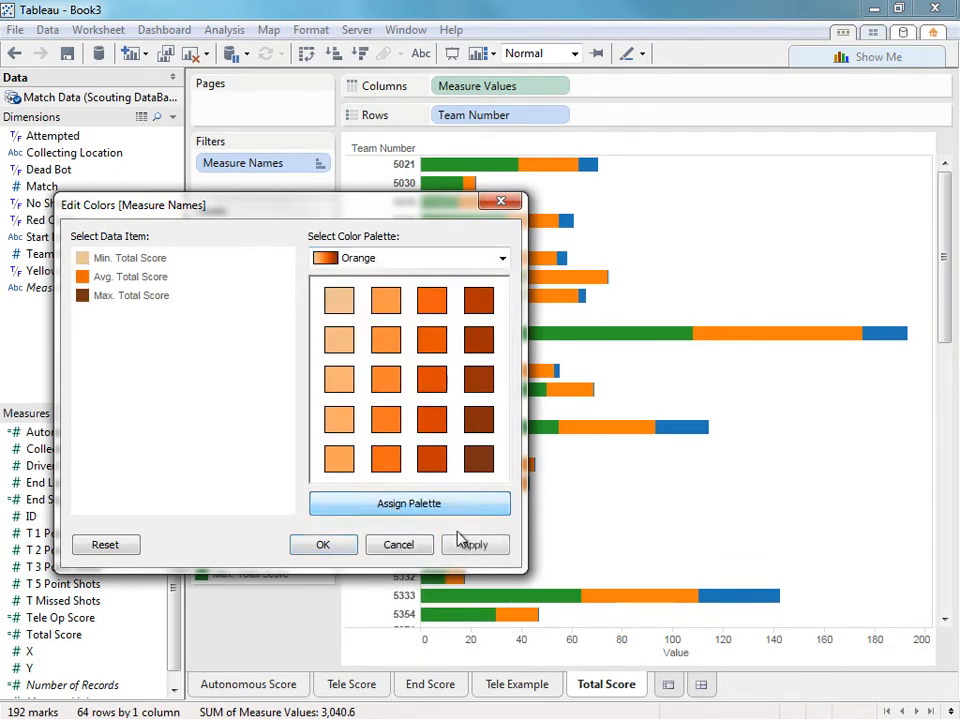
{"action": "left_click", "coordinate": [470, 544]}
{"action": "left_click", "coordinate": [325, 545]}
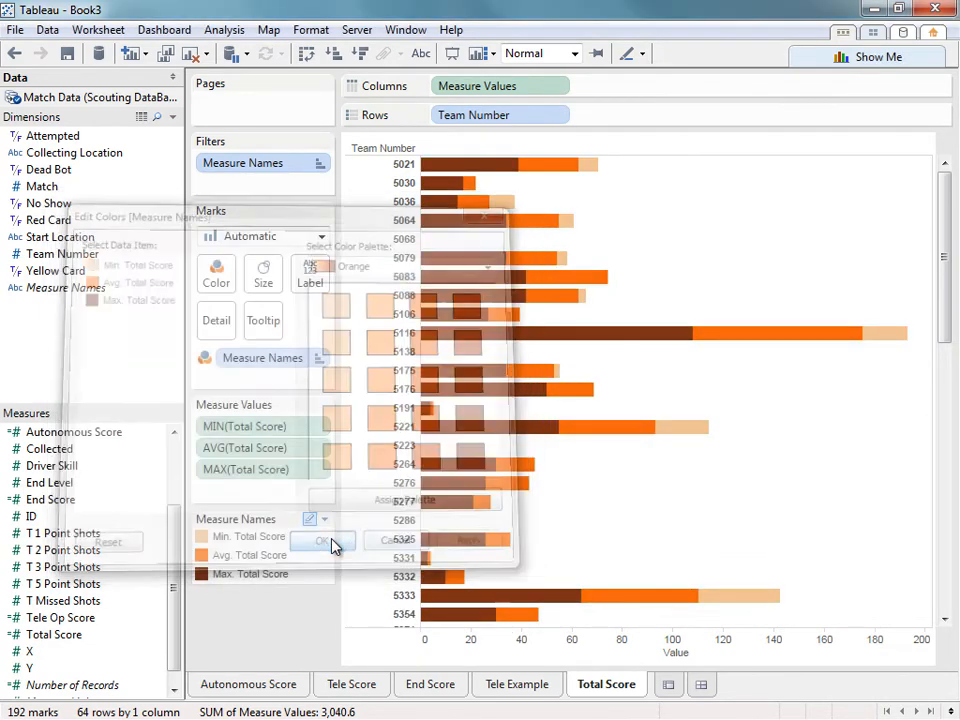
Sort the teams in descending order and turn off stacking of the marks.
{"action": "left_click", "coordinate": [361, 55]}
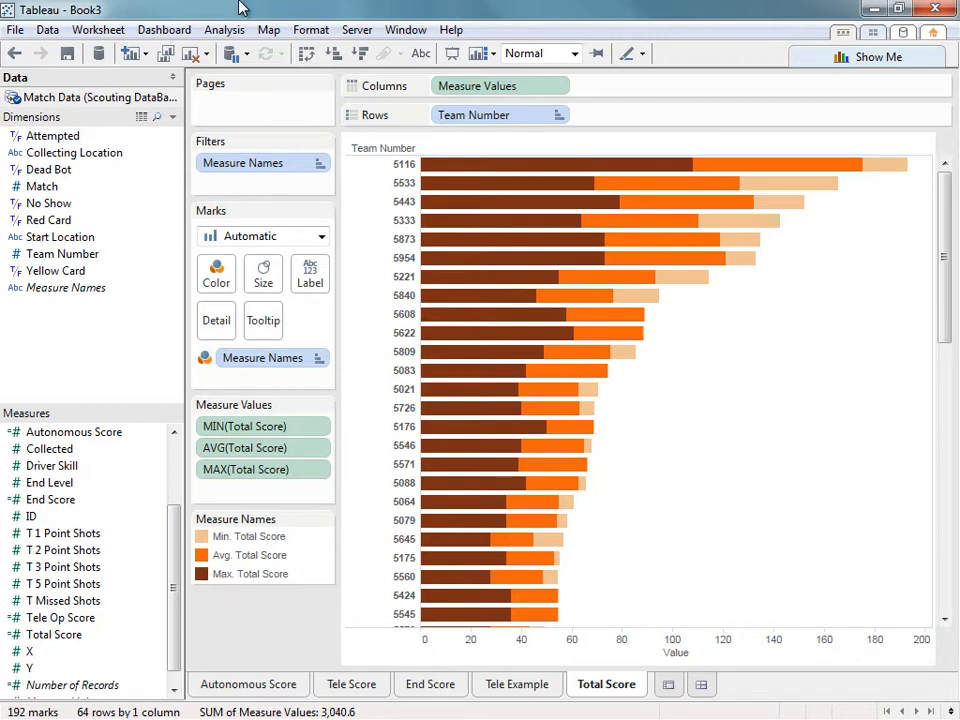
{"action": "left_click", "coordinate": [226, 31]}
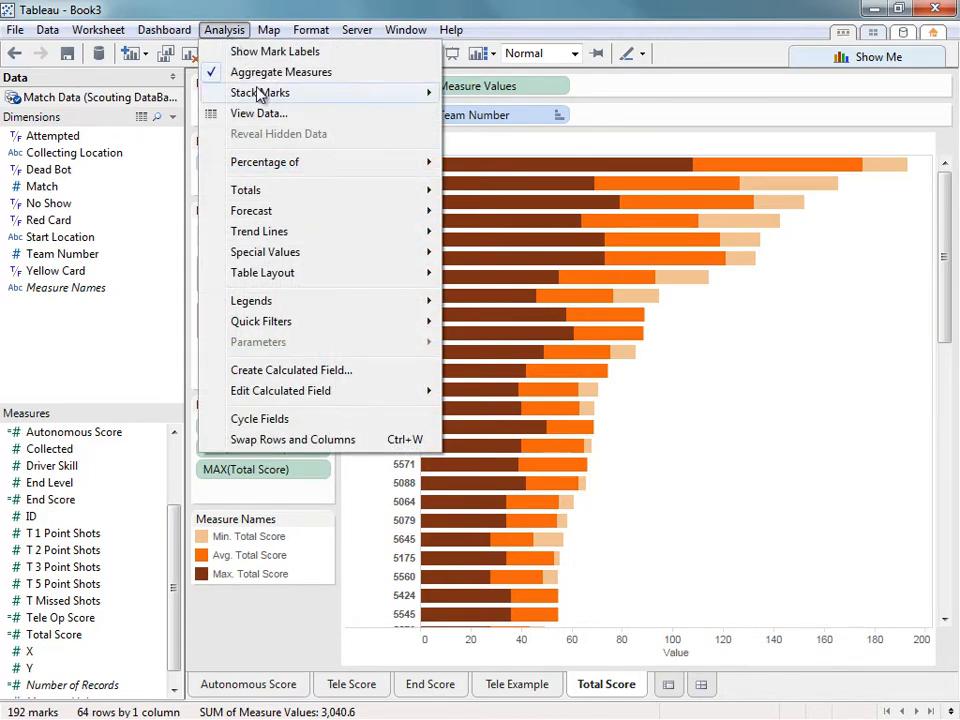
{"action": "mouse_move", "coordinate": [399, 94]}
{"action": "left_click", "coordinate": [462, 146]}
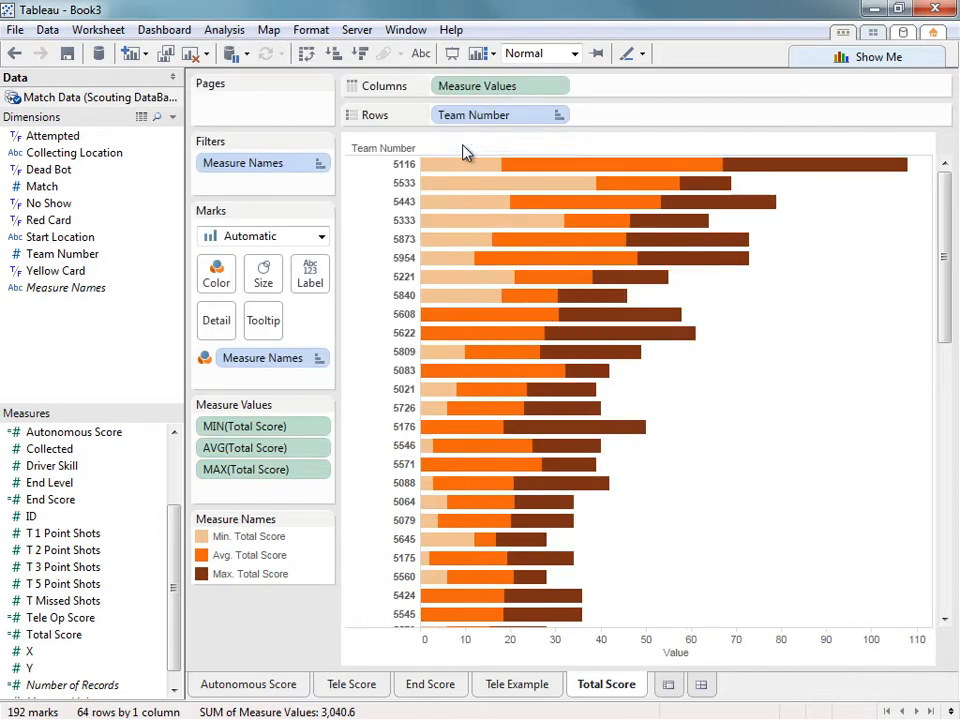
Inspect the maximum Total Score mark of team 5116 and clear the selection.
{"action": "left_click", "coordinate": [822, 168]}
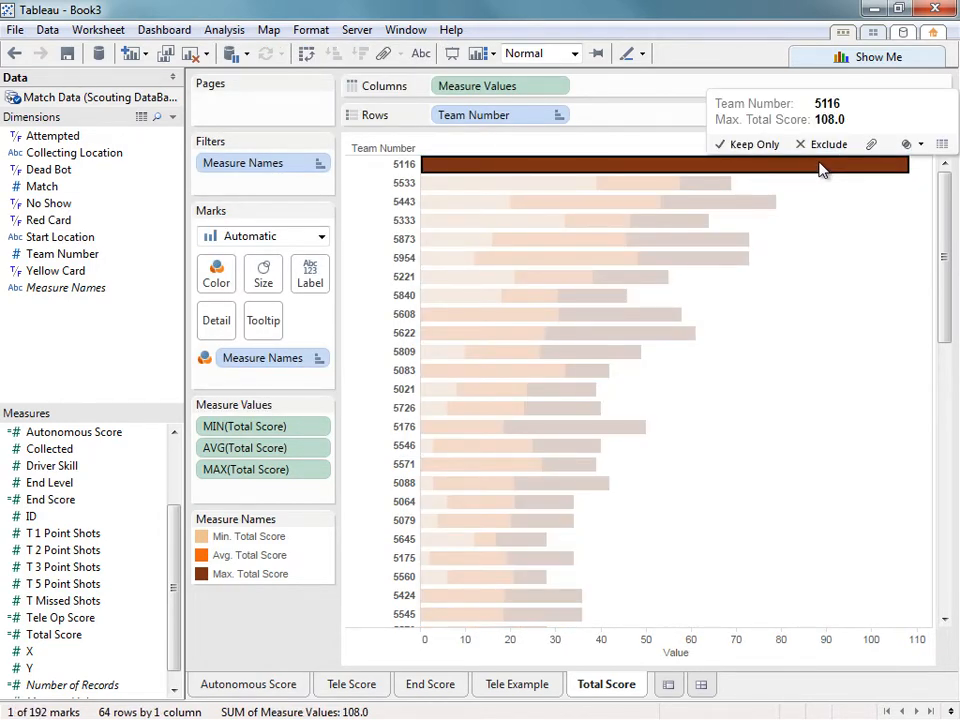
{"action": "left_click", "coordinate": [797, 208]}
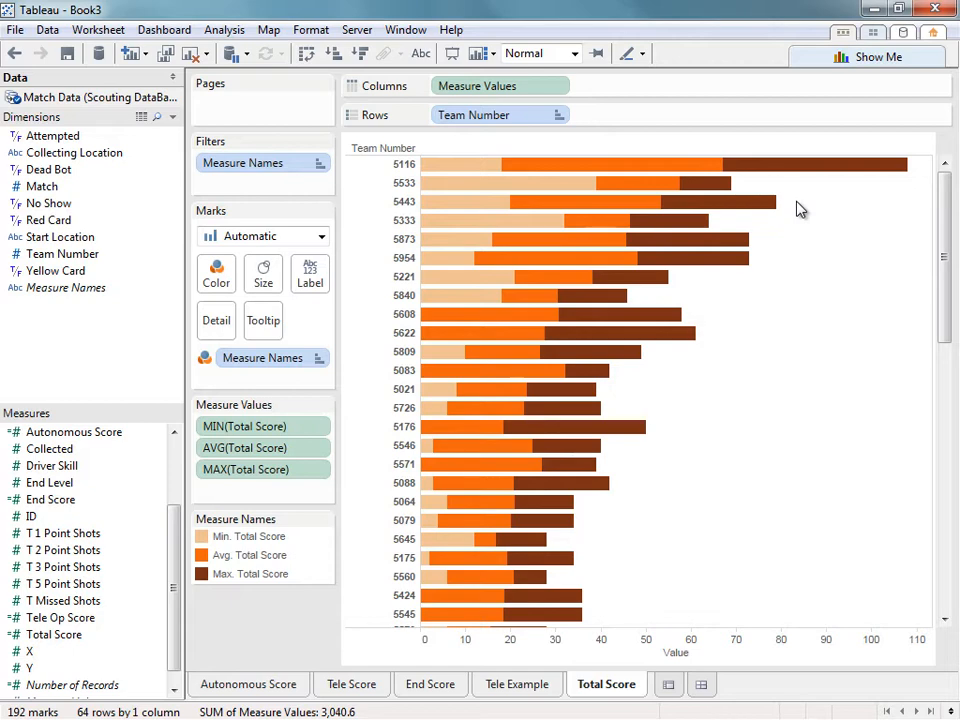
Sort the Team Number field in descending order by the Total Score field using the Average aggregation.
{"action": "left_click", "coordinate": [561, 117]}
{"action": "right_click", "coordinate": [563, 121]}
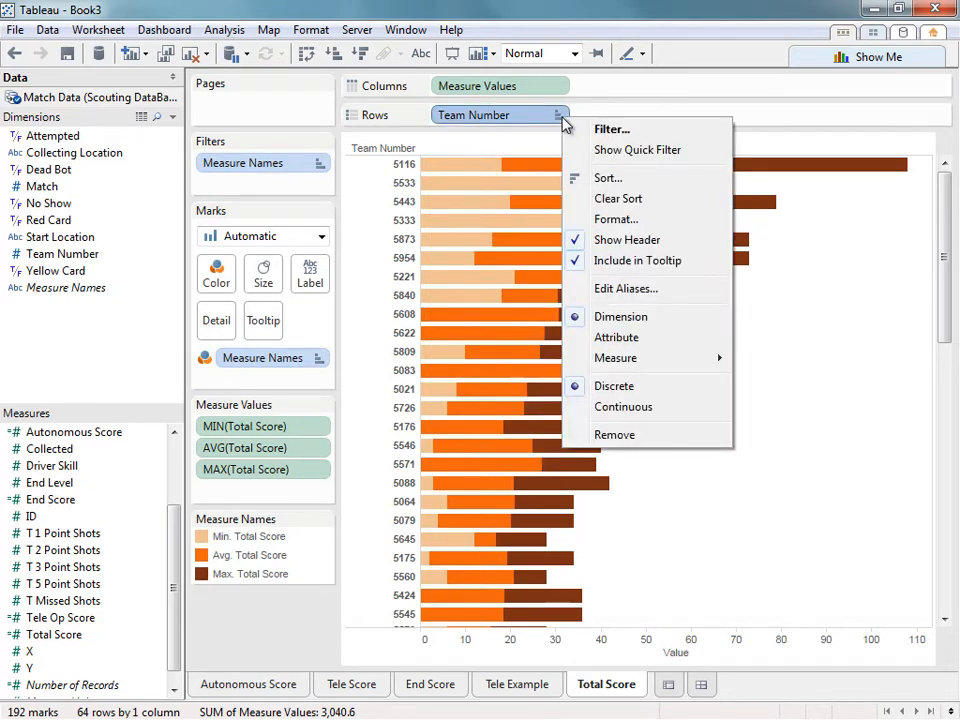
{"action": "left_click", "coordinate": [605, 178]}
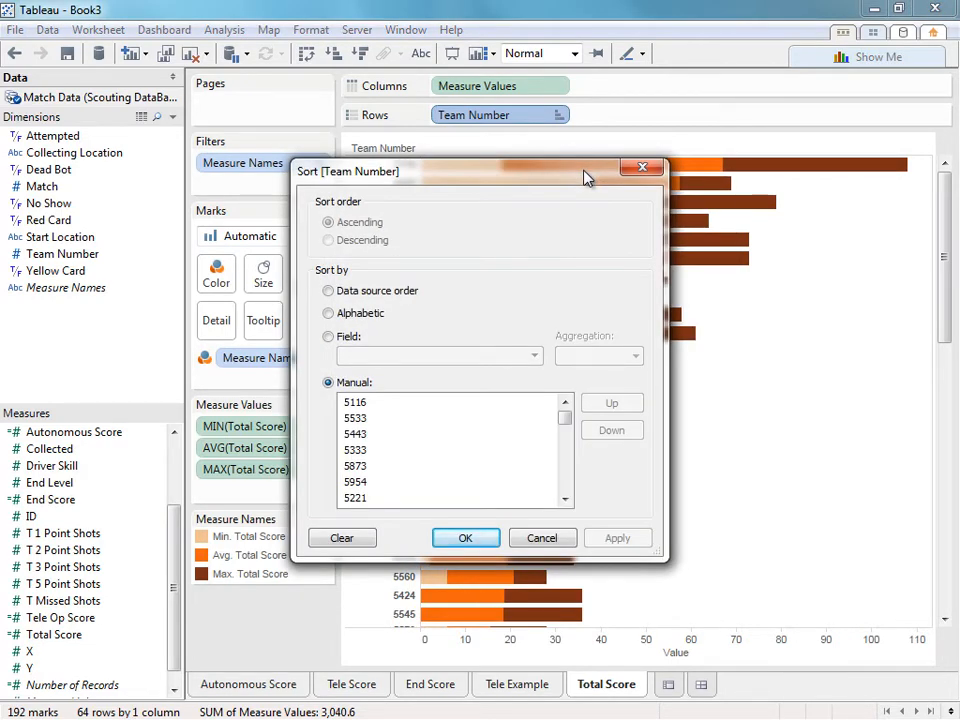
{"action": "left_click", "coordinate": [349, 336]}
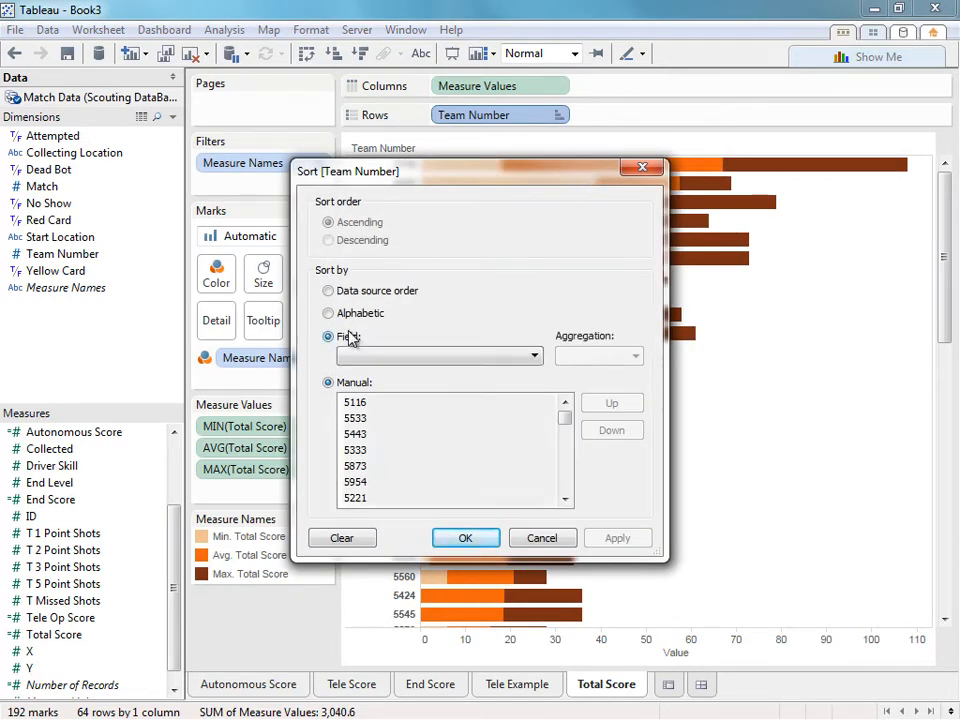
{"action": "left_click", "coordinate": [358, 243]}
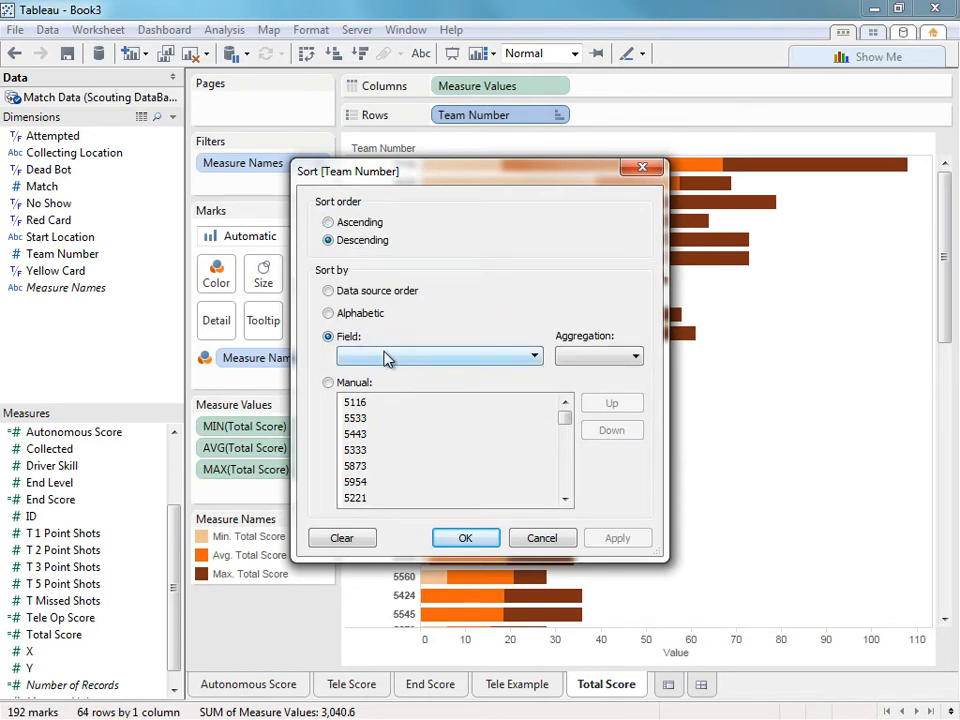
{"action": "left_click", "coordinate": [389, 357]}
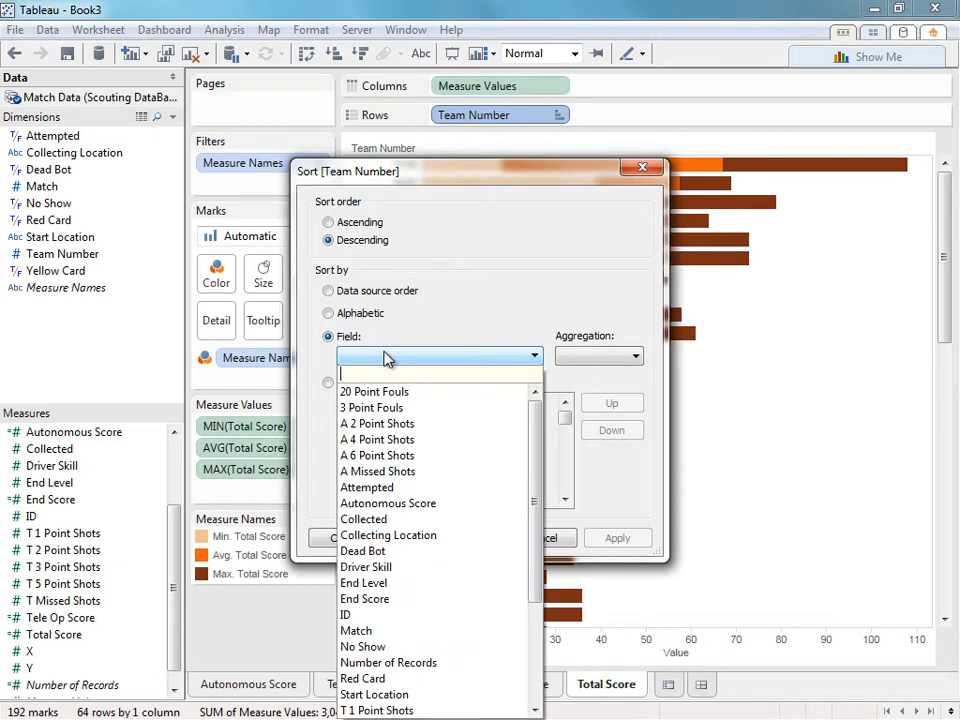
{"action": "type", "text": "tot"}
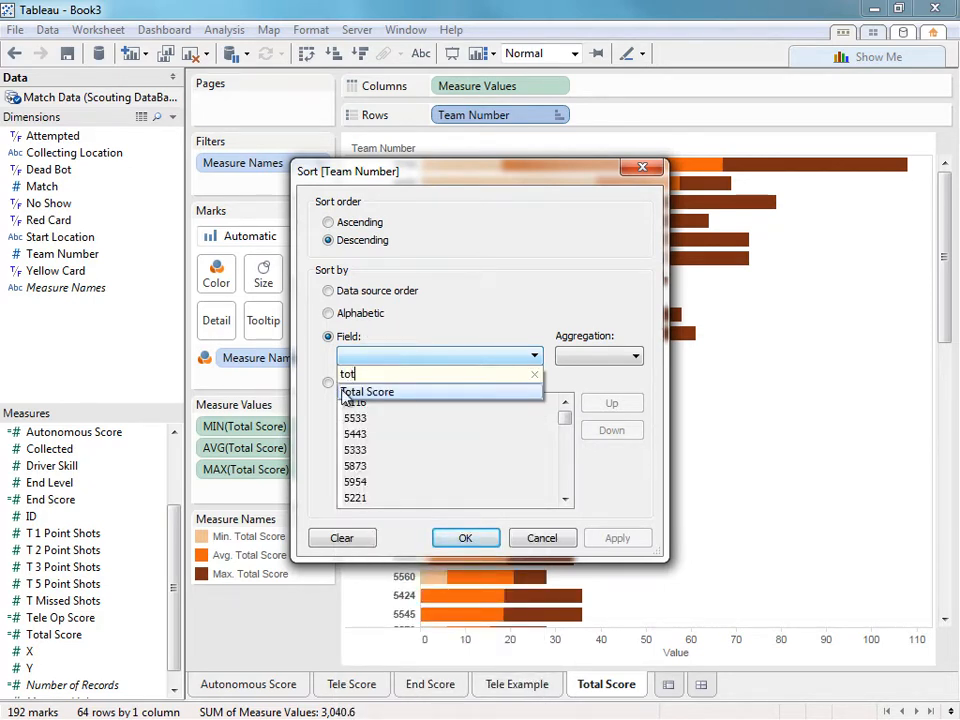
{"action": "left_click", "coordinate": [348, 393]}
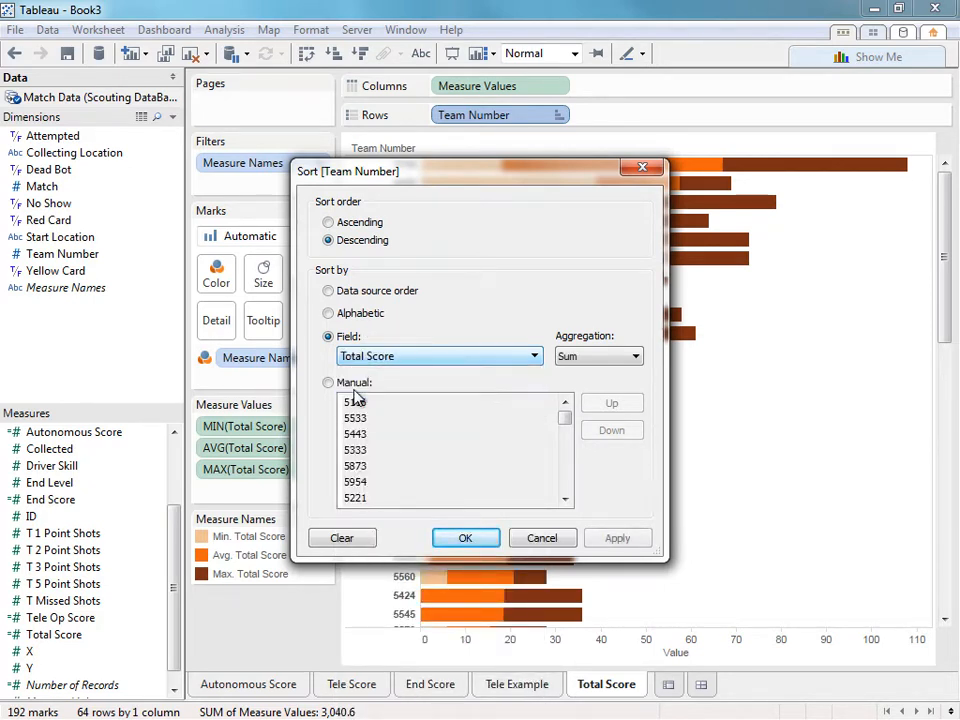
{"action": "left_click", "coordinate": [576, 358]}
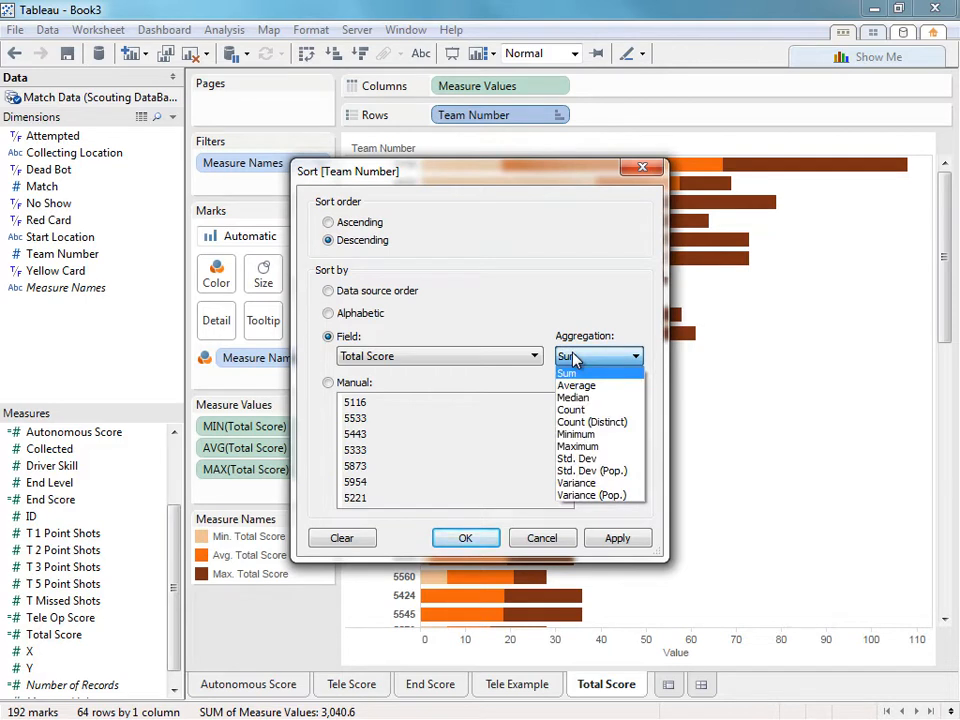
{"action": "left_click", "coordinate": [576, 385]}
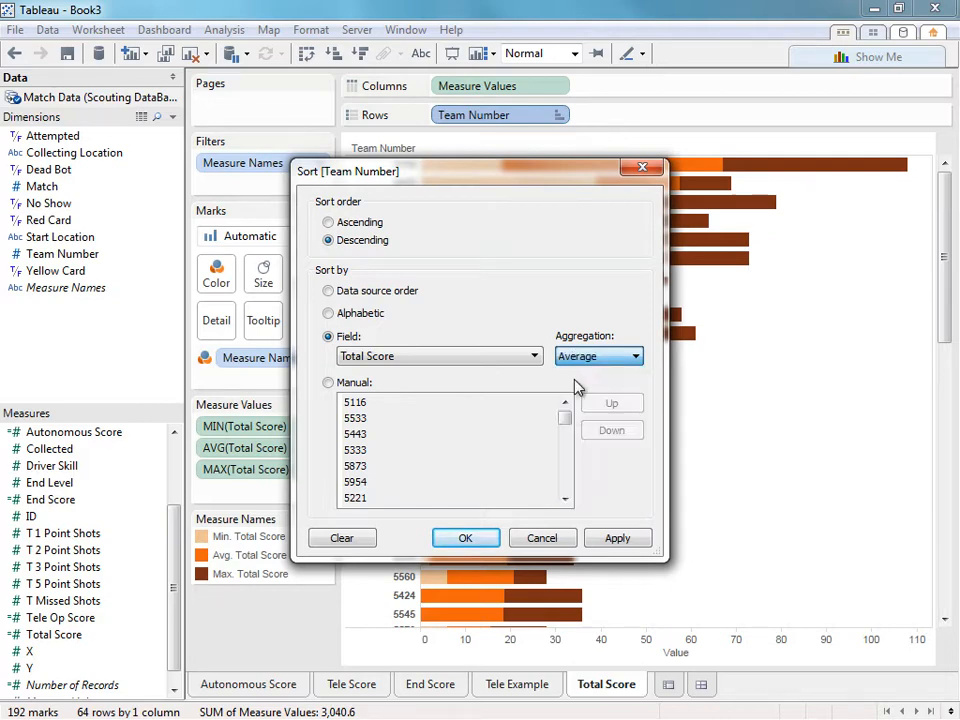
{"action": "left_click", "coordinate": [475, 540]}
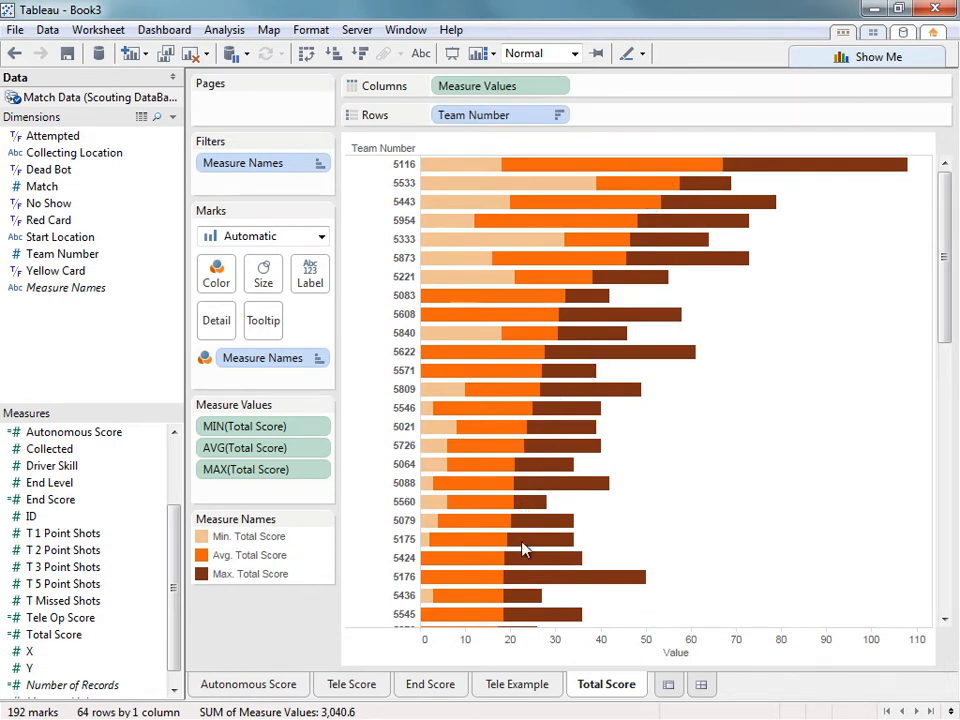
Review the lower-ranked teams' total scores, then inspect team 5116's bar on the Autonomous Score worksheet and clear the selection.
{"action": "scroll", "coordinate": [520, 548], "scroll_direction": "down", "scroll_amount": 5}
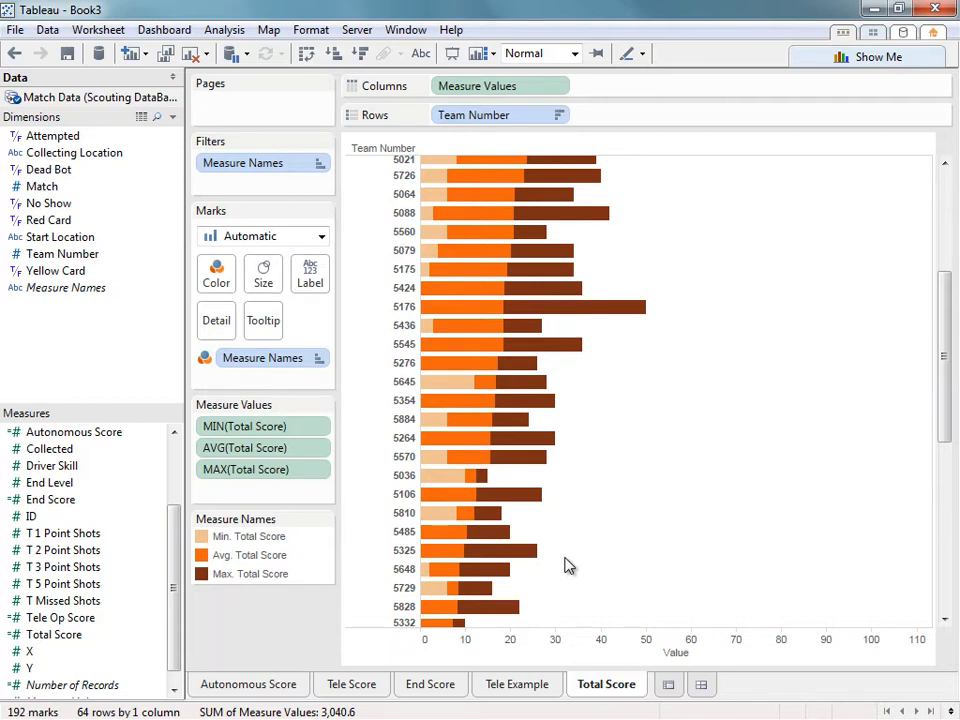
{"action": "left_click", "coordinate": [258, 688]}
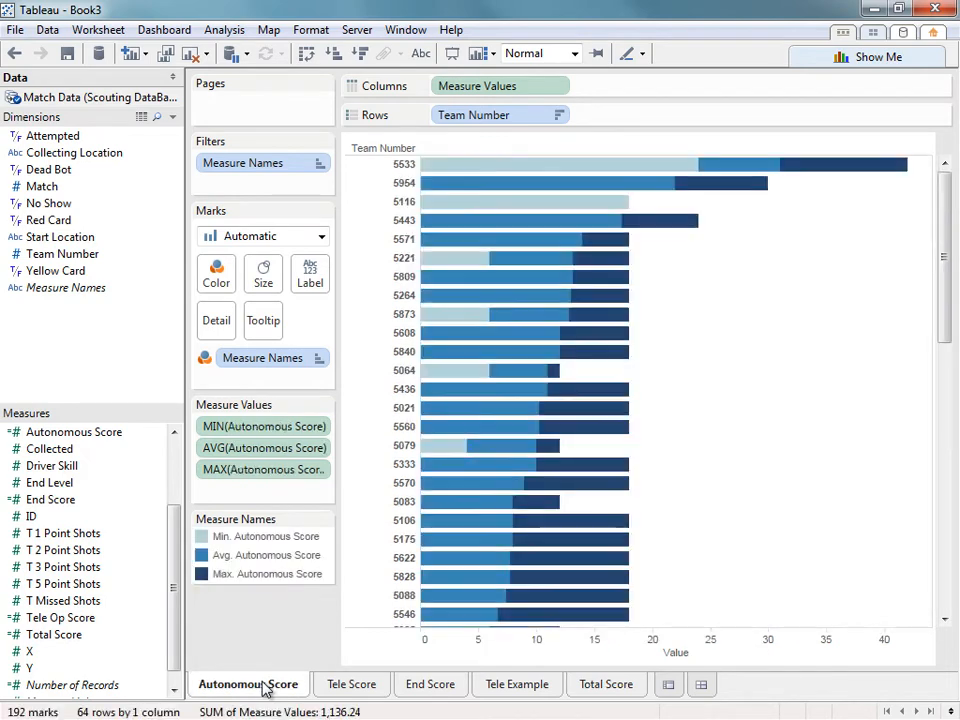
{"action": "left_click", "coordinate": [487, 207]}
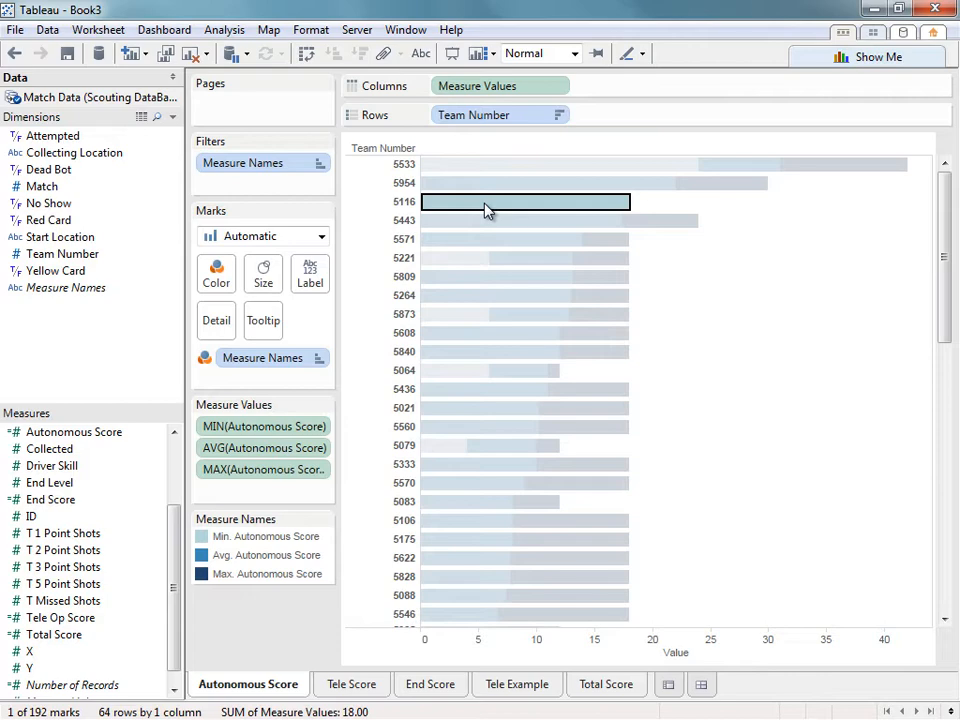
{"action": "left_click", "coordinate": [555, 497]}
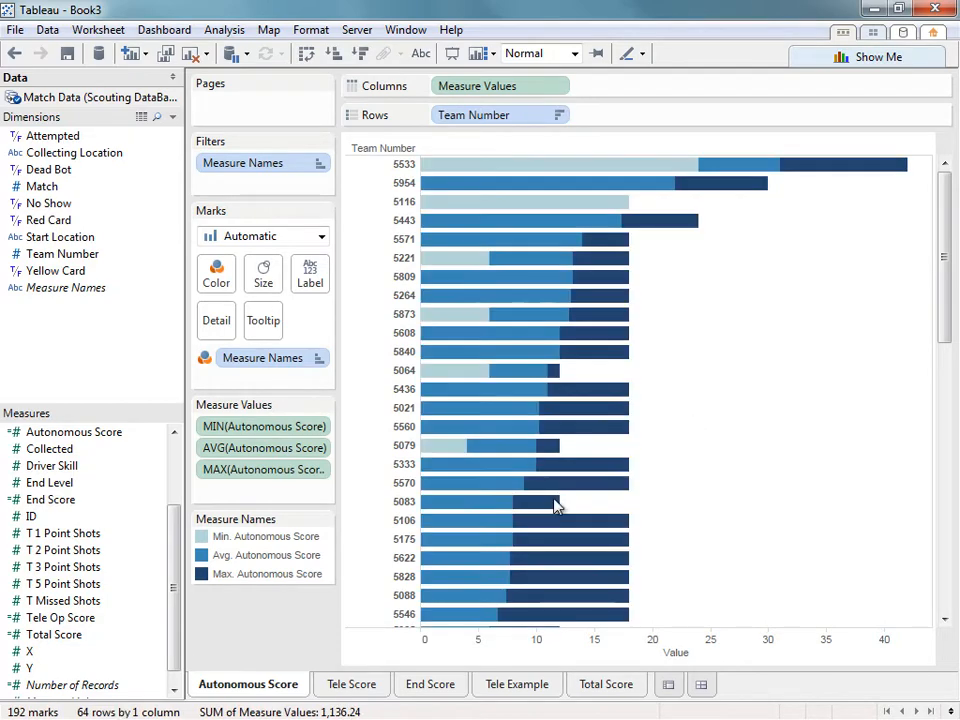
Compare the team rankings on the Tele Score, End Score and Autonomous Score worksheets, ending on the Total Score worksheet.
{"action": "left_click", "coordinate": [350, 685]}
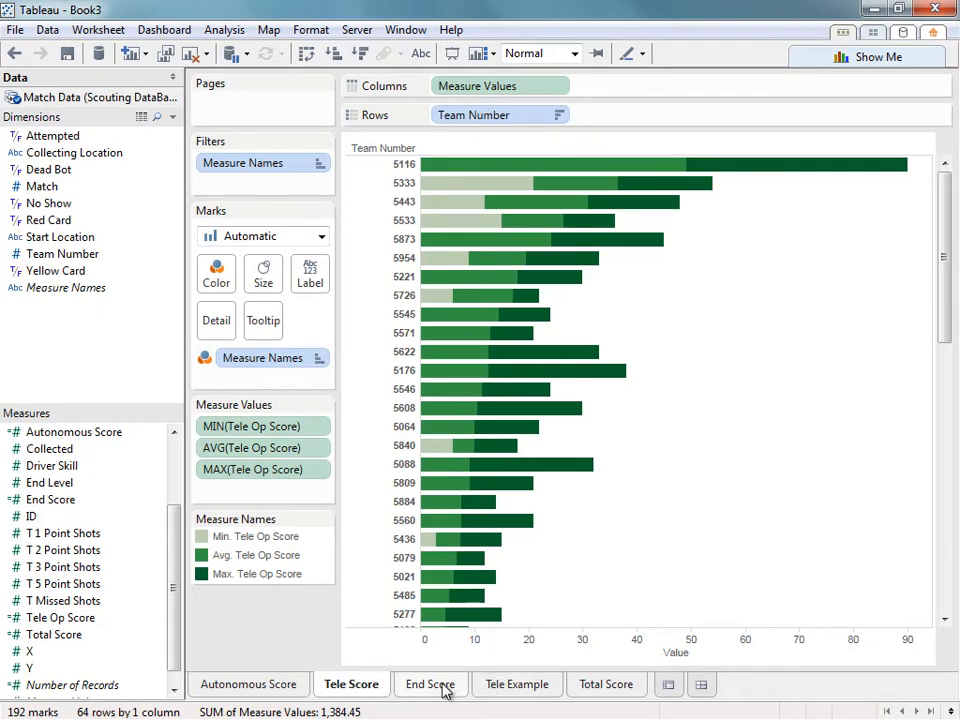
{"action": "left_click", "coordinate": [437, 686]}
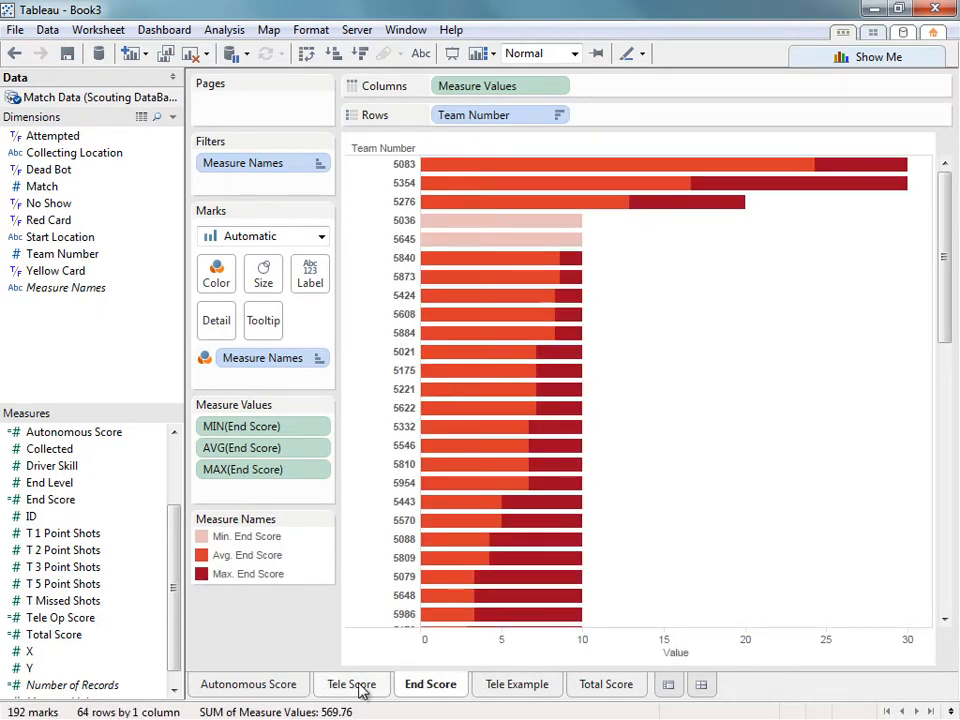
{"action": "left_click", "coordinate": [356, 686]}
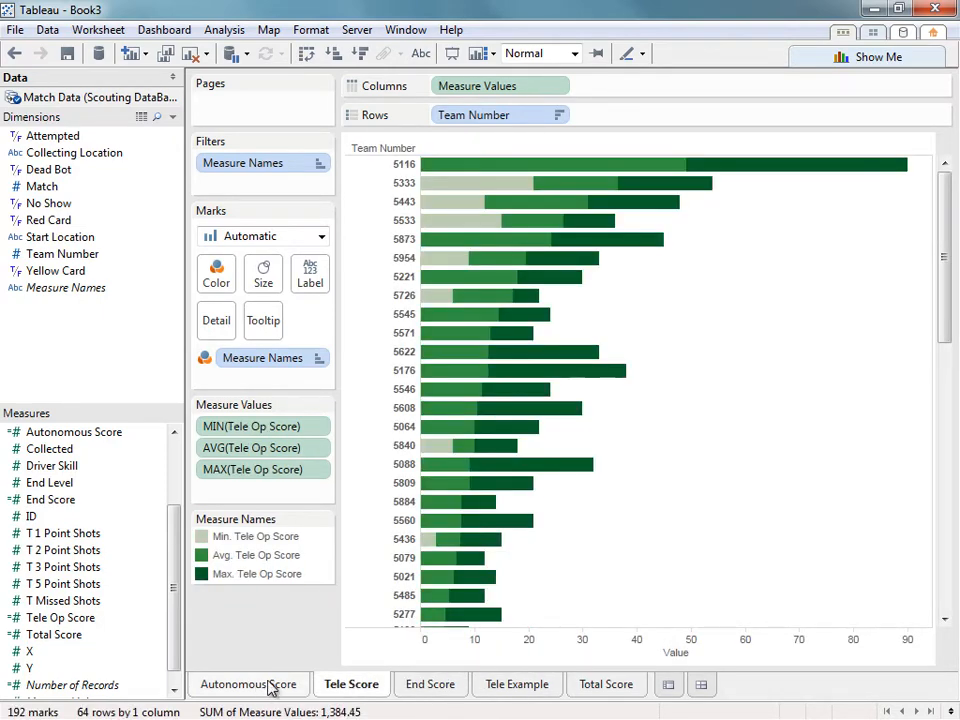
{"action": "left_click", "coordinate": [262, 686]}
{"action": "left_click", "coordinate": [356, 686]}
{"action": "left_click", "coordinate": [430, 686]}
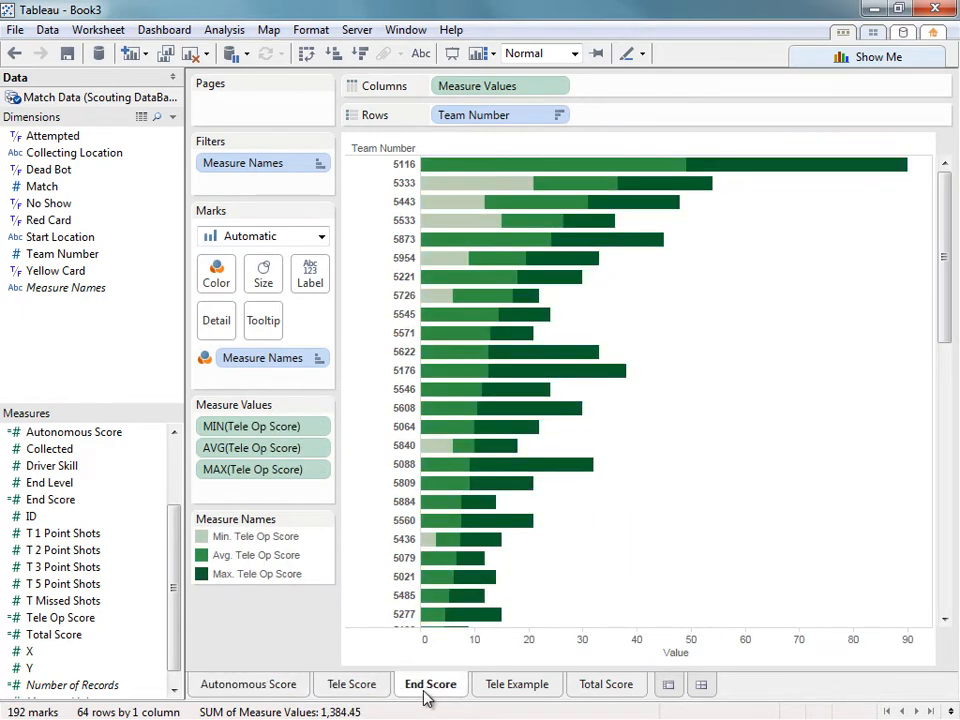
{"action": "left_click", "coordinate": [590, 686]}
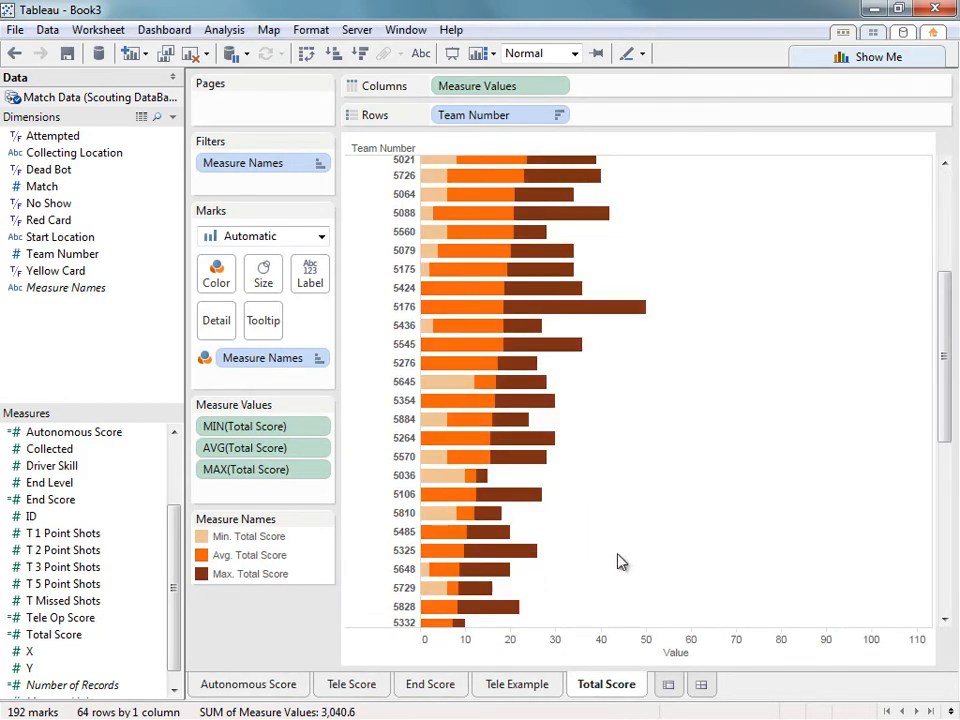
Inspect team 5221's average mark and team 5116's minimum and maximum marks on the Total Score chart, clearing the selection.
{"action": "scroll", "coordinate": [619, 561], "scroll_direction": "up", "scroll_amount": 5}
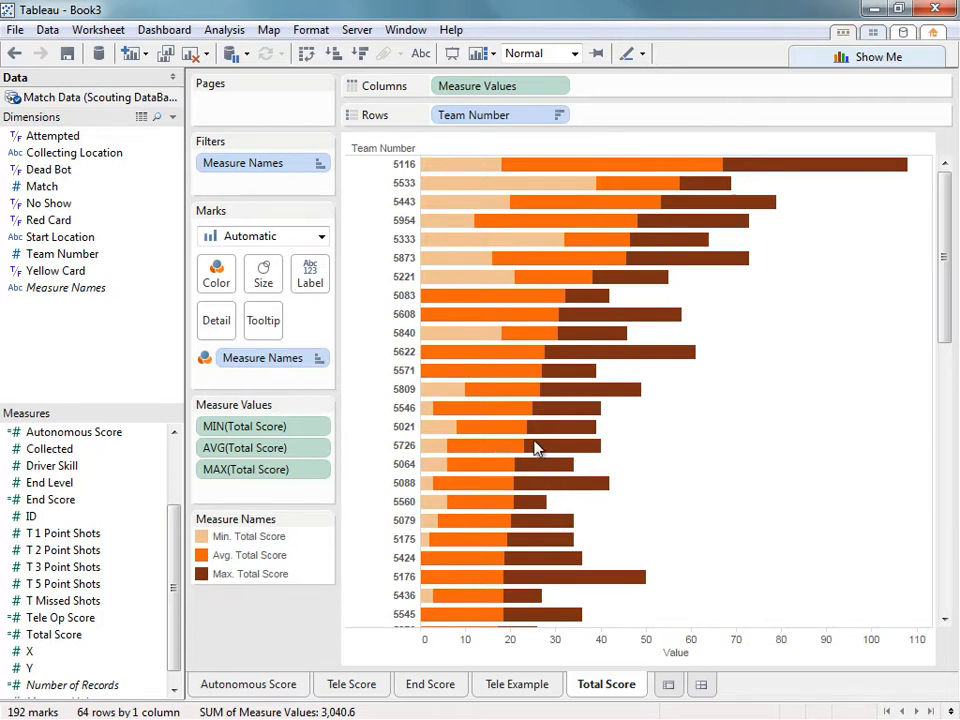
{"action": "left_click", "coordinate": [543, 280]}
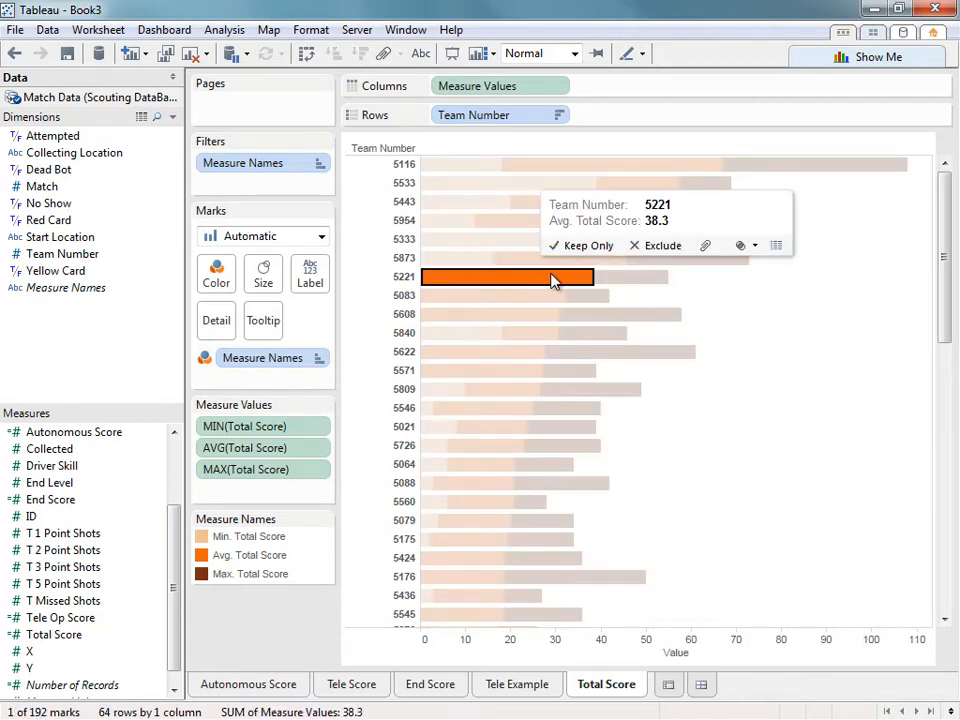
{"action": "left_click", "coordinate": [692, 300]}
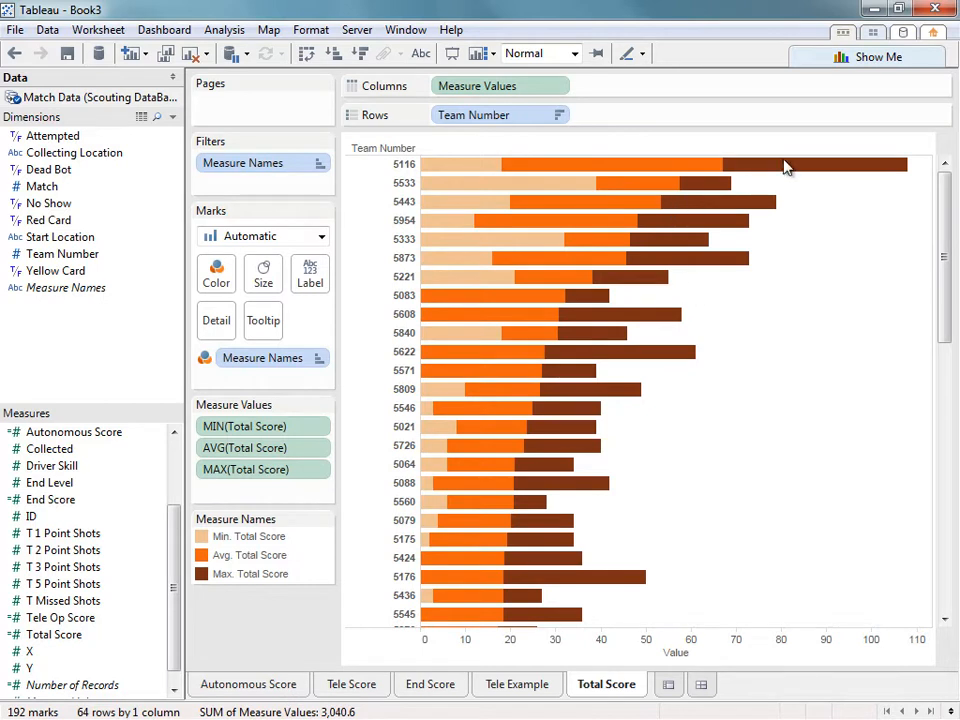
{"action": "mouse_move", "coordinate": [797, 170]}
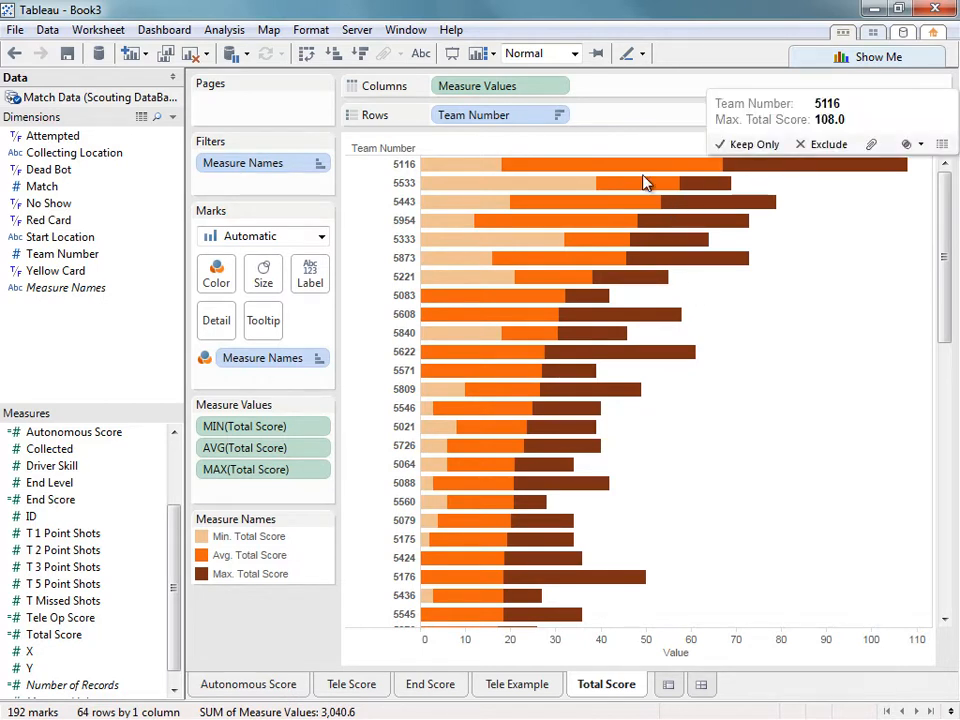
{"action": "left_click", "coordinate": [440, 166]}
{"action": "left_click", "coordinate": [780, 170]}
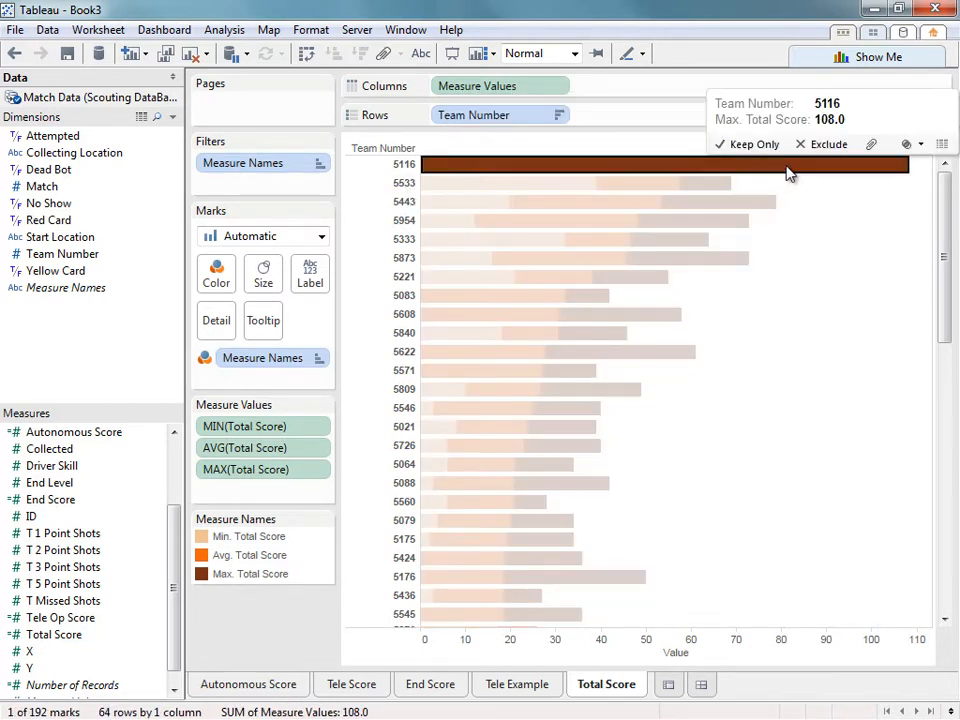
{"action": "left_click", "coordinate": [806, 216]}
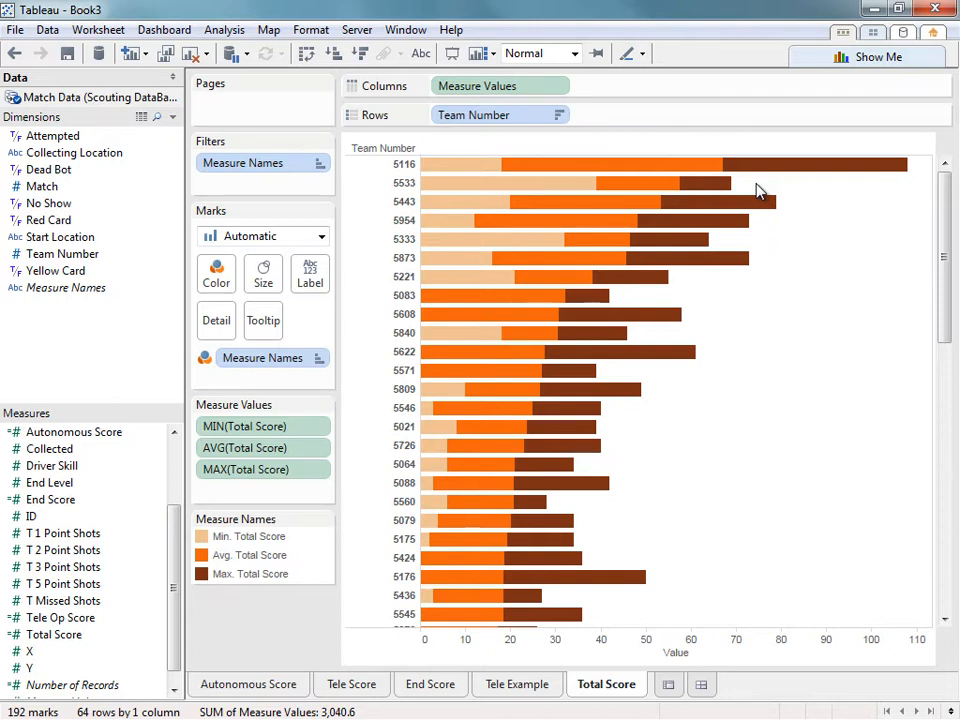
{"action": "mouse_move", "coordinate": [735, 180]}
Create a new worksheet and name it Distribution.
{"action": "left_click", "coordinate": [669, 688]}
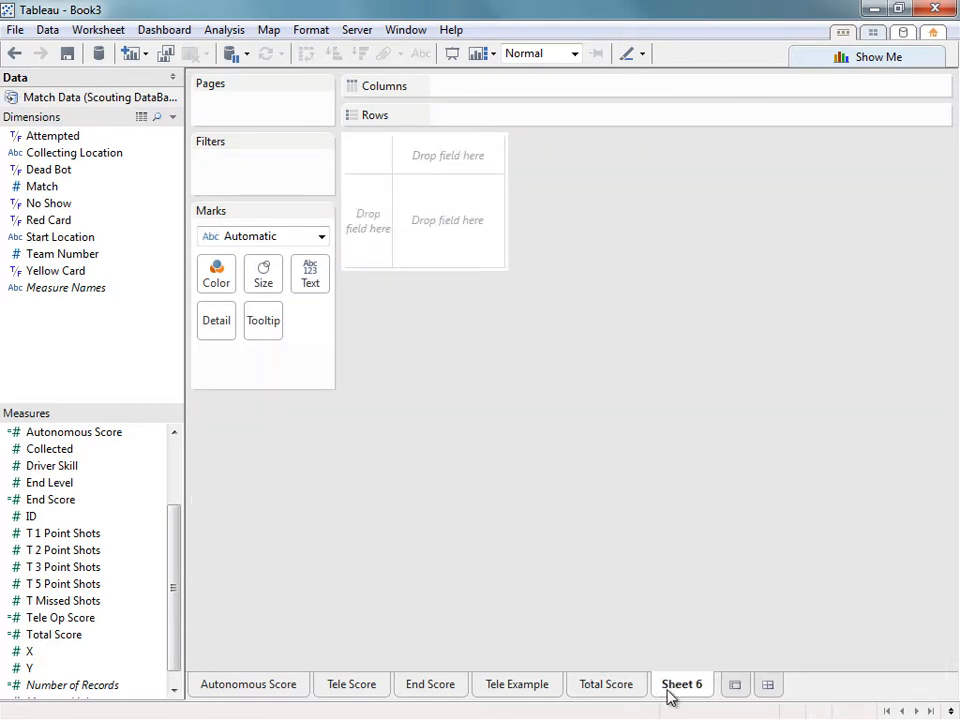
{"action": "double_click", "coordinate": [670, 692]}
{"action": "type", "text": "Distribution"}
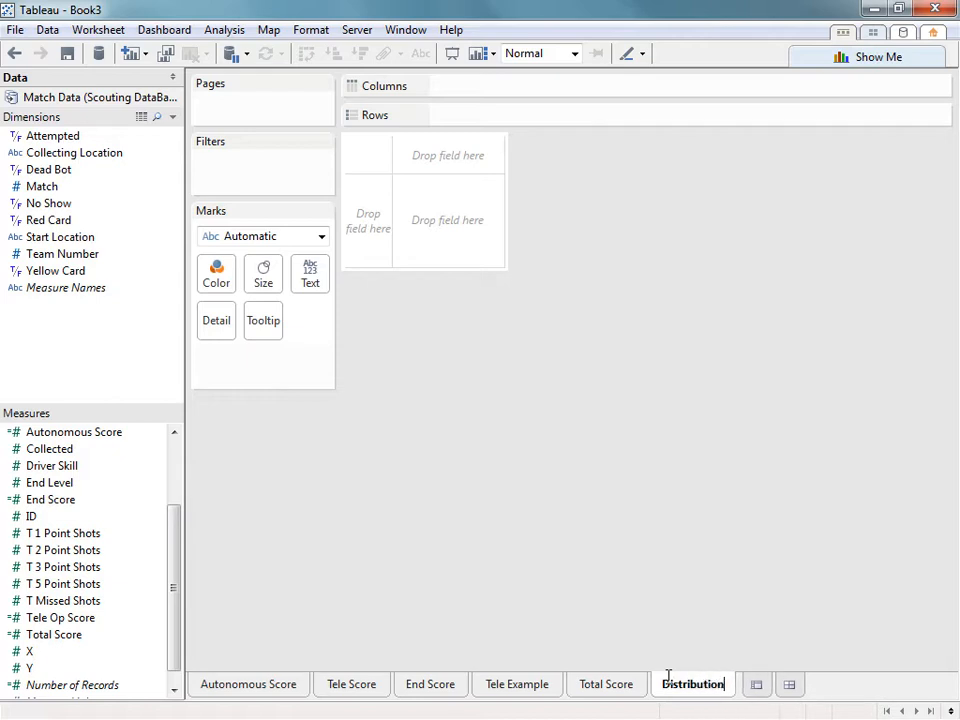
{"action": "key", "text": "Return"}
Chart Autonomous Score, Tele Op Score and End Score on one shared value axis with Team Number as the rows.
{"action": "left_click_drag", "start_coordinate": [86, 253], "coordinate": [463, 113]}
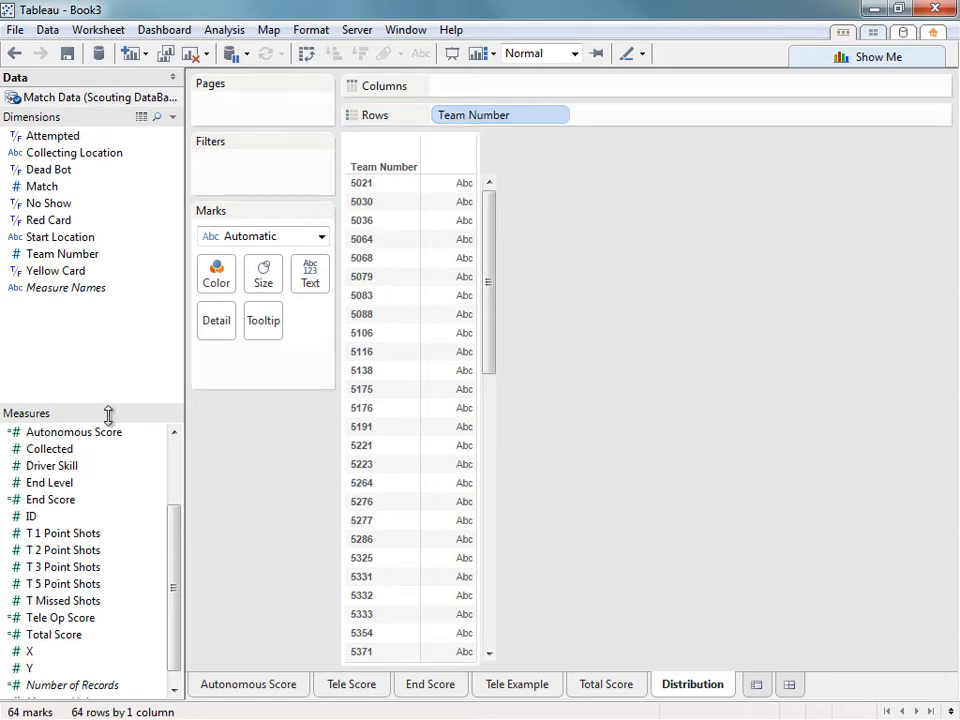
{"action": "left_click_drag", "start_coordinate": [96, 436], "coordinate": [505, 90]}
{"action": "left_click_drag", "start_coordinate": [68, 622], "coordinate": [542, 654]}
{"action": "left_click_drag", "start_coordinate": [47, 505], "coordinate": [586, 655]}
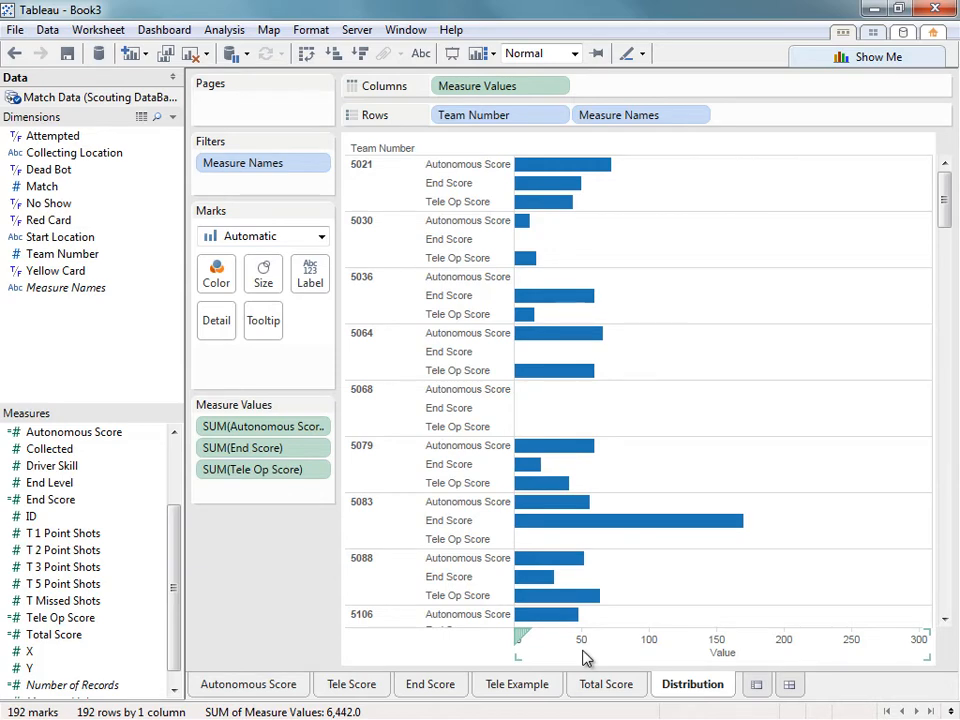
Change the aggregation of Autonomous Score, End Score and Tele Op Score to Average.
{"action": "left_click", "coordinate": [322, 427]}
{"action": "mouse_move", "coordinate": [385, 567]}
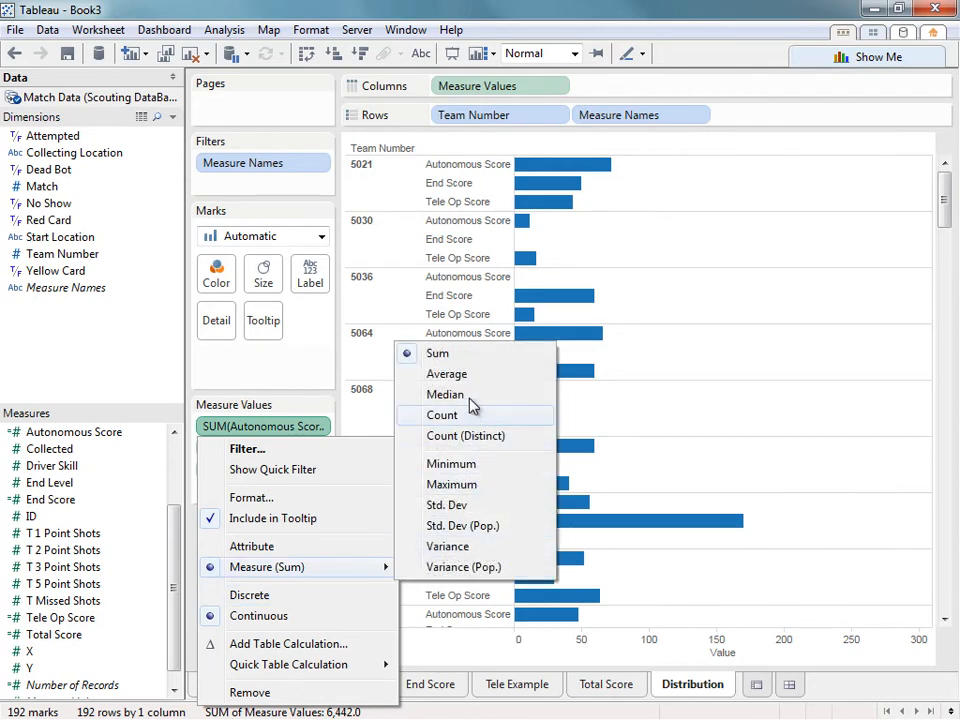
{"action": "left_click", "coordinate": [447, 374]}
{"action": "left_click", "coordinate": [321, 451]}
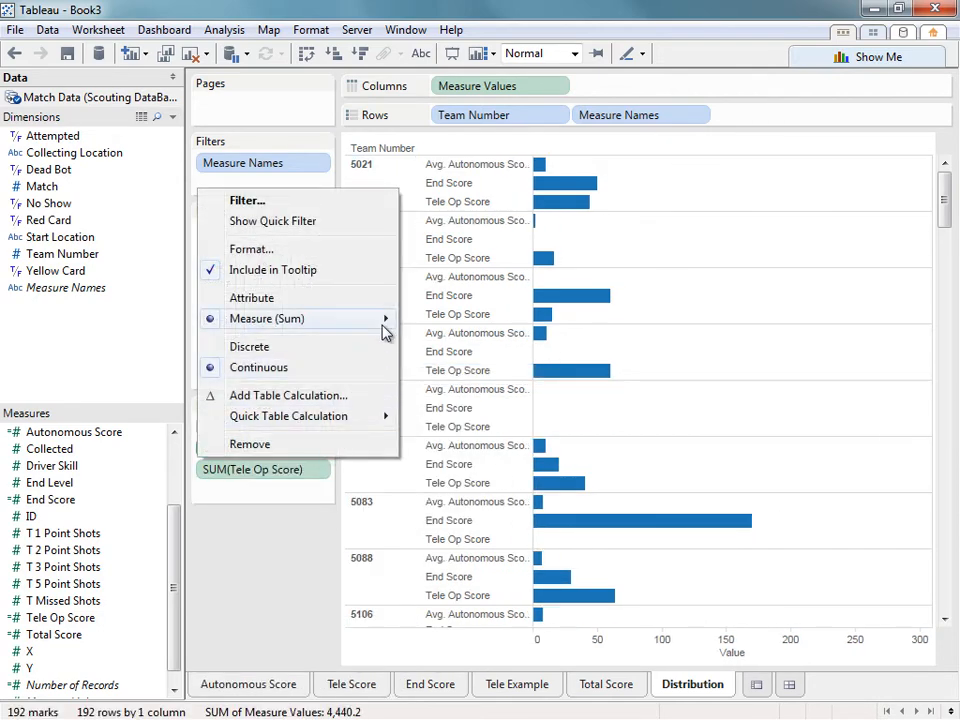
{"action": "mouse_move", "coordinate": [390, 322]}
{"action": "left_click", "coordinate": [422, 341]}
{"action": "left_click", "coordinate": [317, 477]}
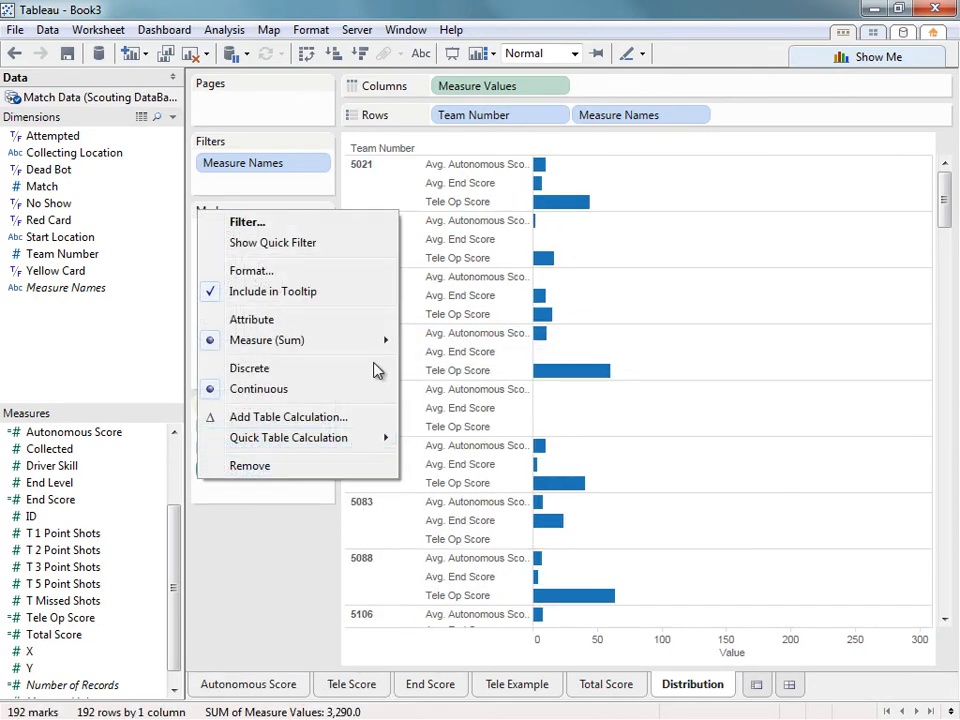
{"action": "left_click", "coordinate": [403, 362]}
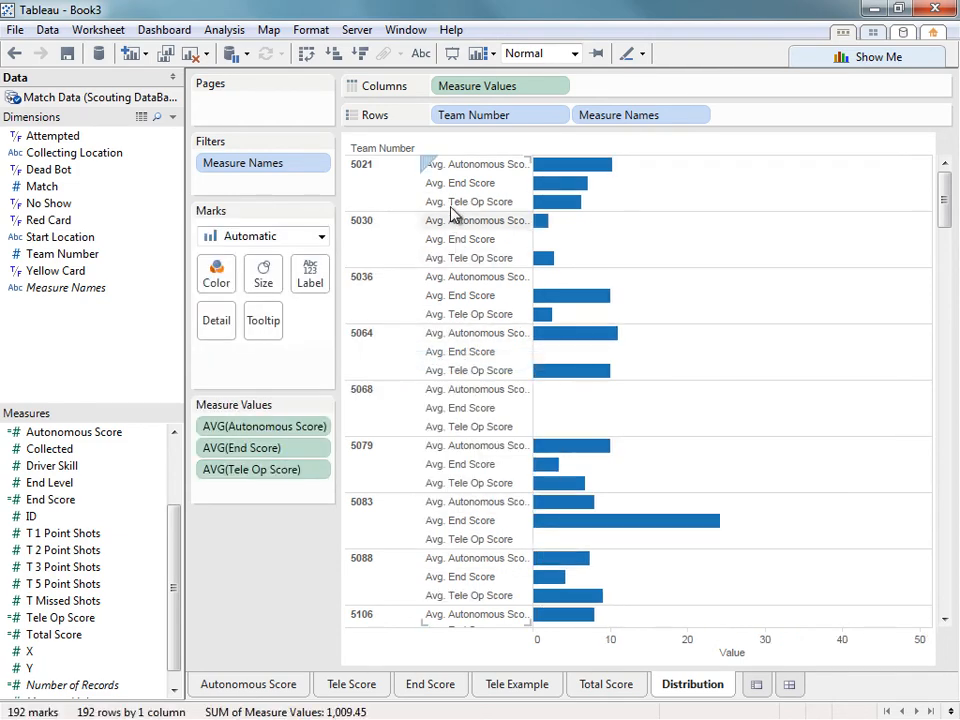
Move Measure Names from the rows to the mark color to stack each team's scores, and sort the teams in descending order.
{"action": "left_click_drag", "start_coordinate": [658, 116], "coordinate": [219, 279]}
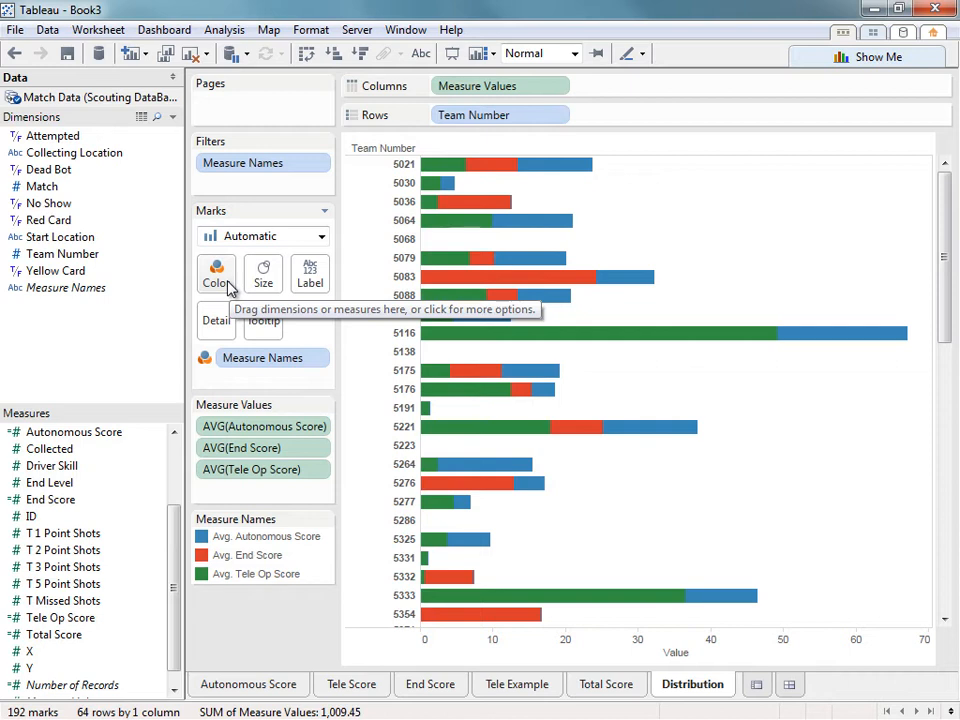
{"action": "left_click", "coordinate": [361, 55]}
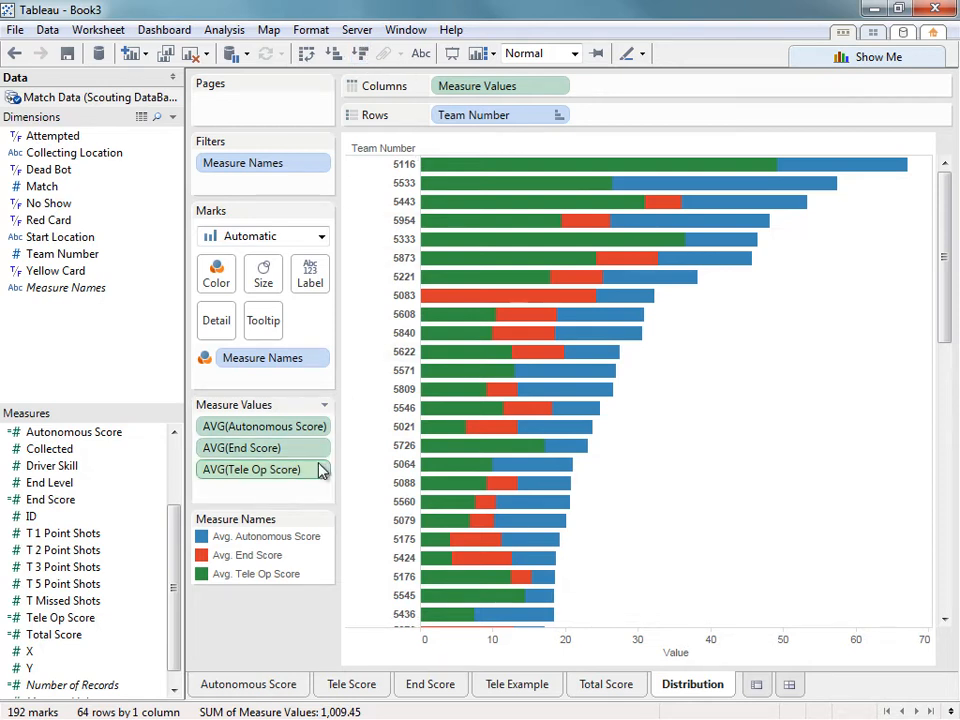
Reorder the measure values to End Score, Tele Op Score, Autonomous Score, and inspect individual segments of the stacked bars.
{"action": "left_click_drag", "start_coordinate": [270, 452], "coordinate": [267, 495]}
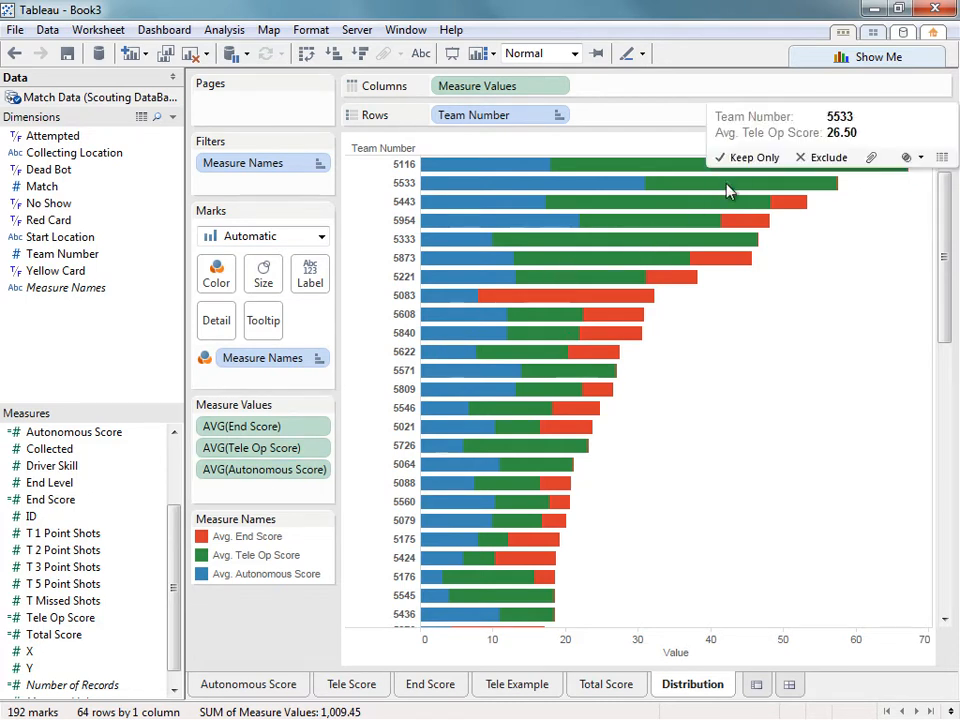
{"action": "left_click", "coordinate": [688, 168]}
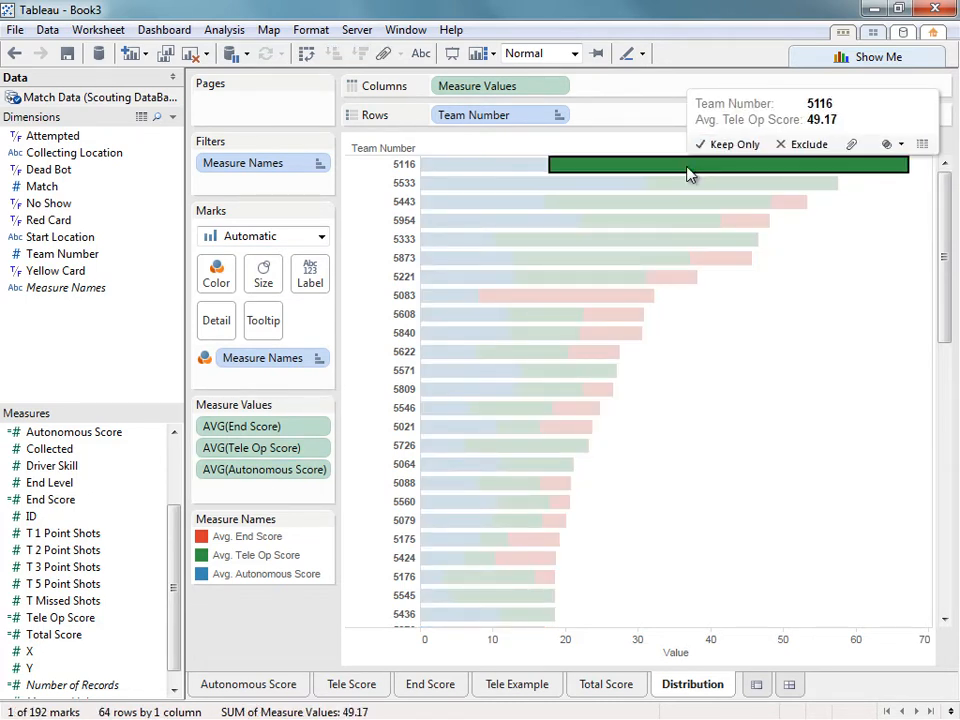
{"action": "left_click", "coordinate": [626, 182]}
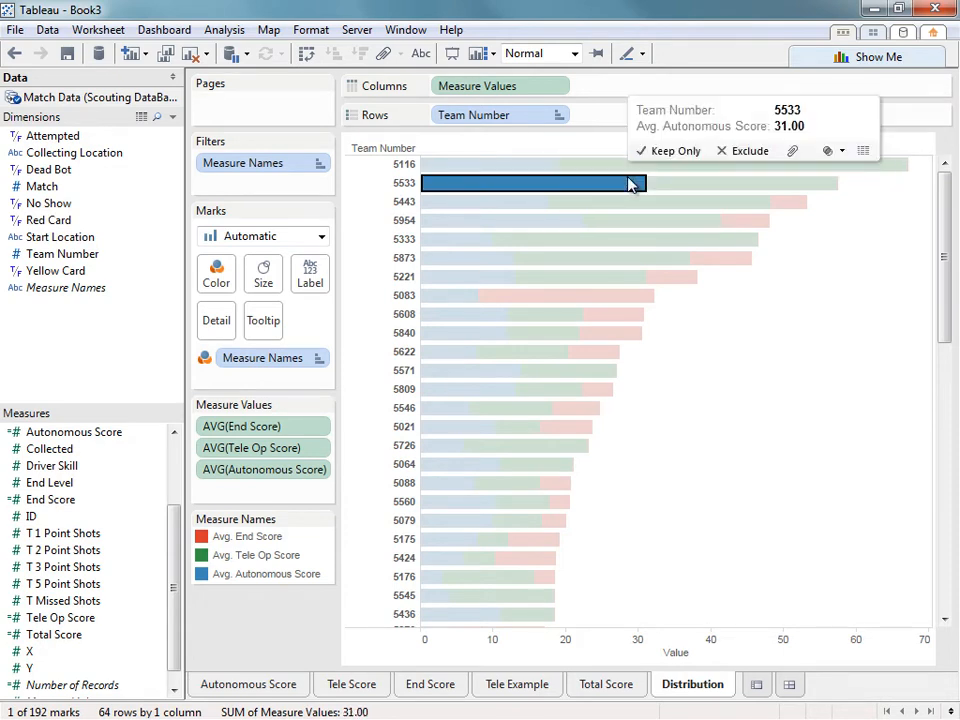
{"action": "left_click", "coordinate": [609, 299]}
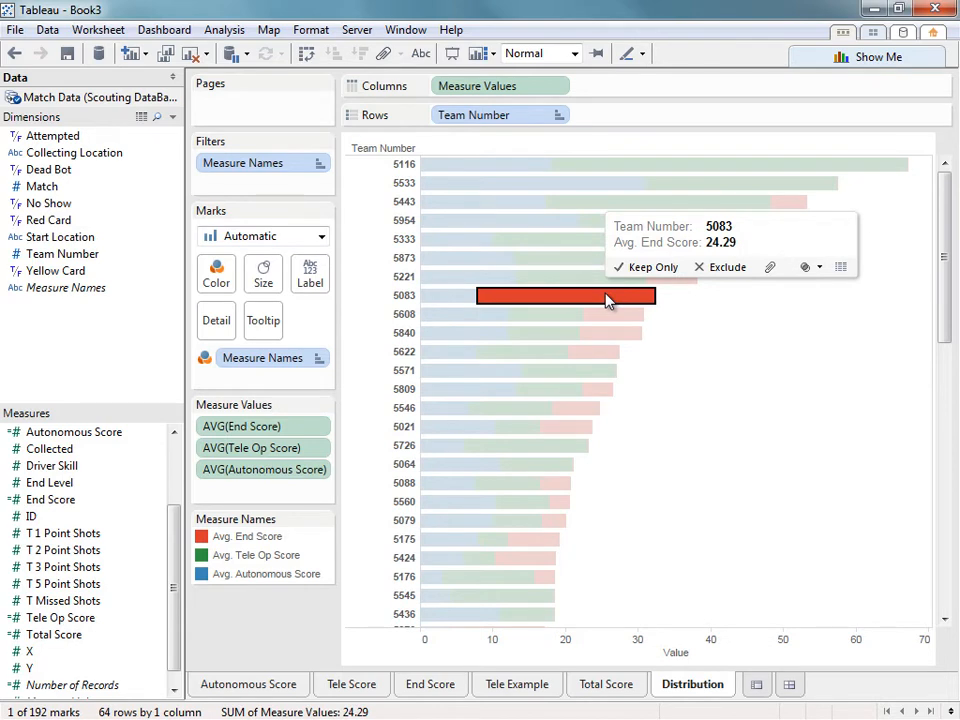
{"action": "left_click", "coordinate": [744, 405]}
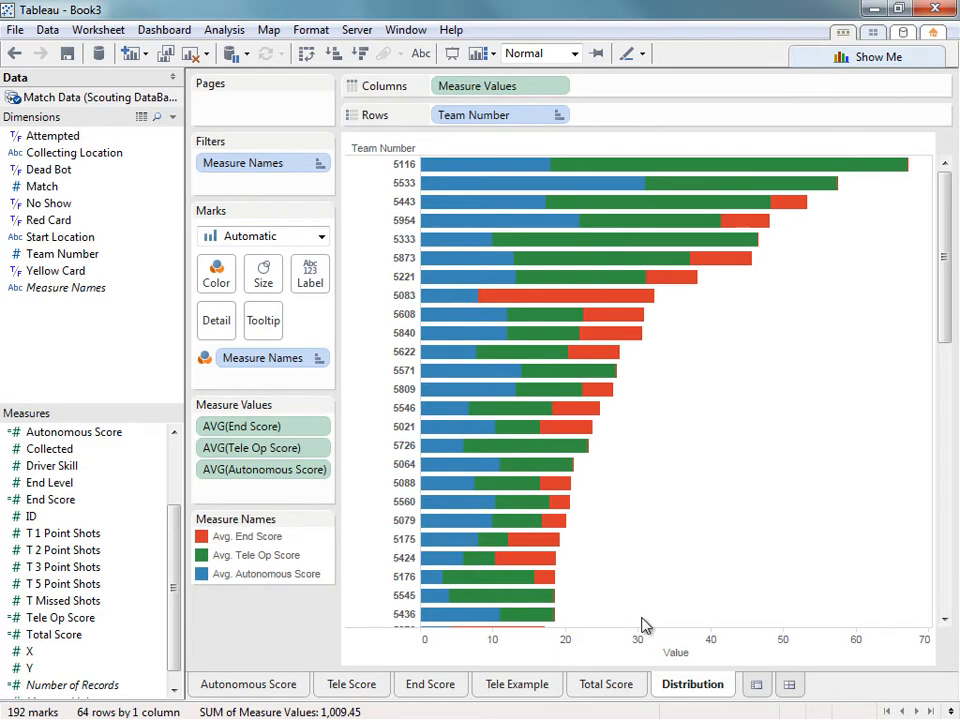
Filter the End Score worksheet to Attempted: True, size its bars by Number of Records, and inspect team 5636's bar.
{"action": "left_click", "coordinate": [431, 688]}
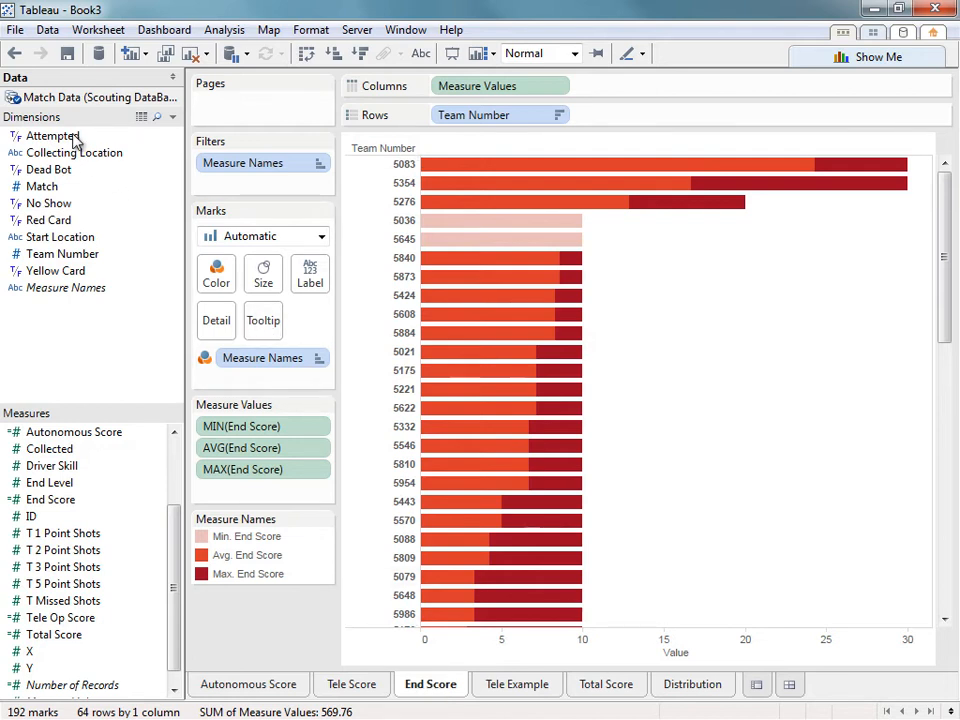
{"action": "left_click_drag", "start_coordinate": [75, 140], "coordinate": [268, 195]}
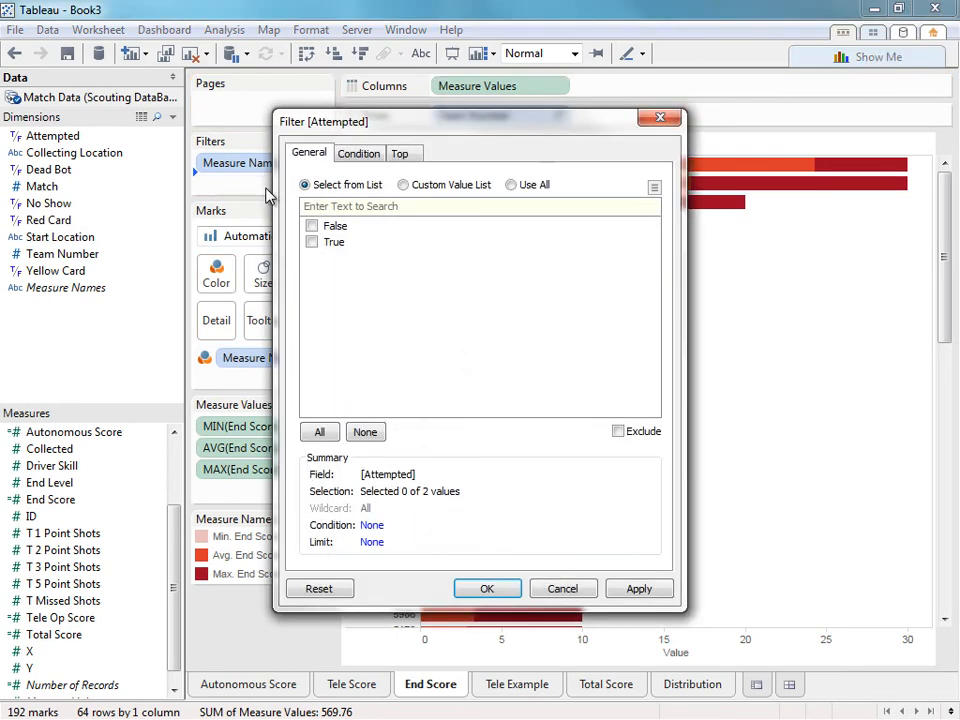
{"action": "left_click", "coordinate": [318, 246]}
{"action": "left_click", "coordinate": [490, 588]}
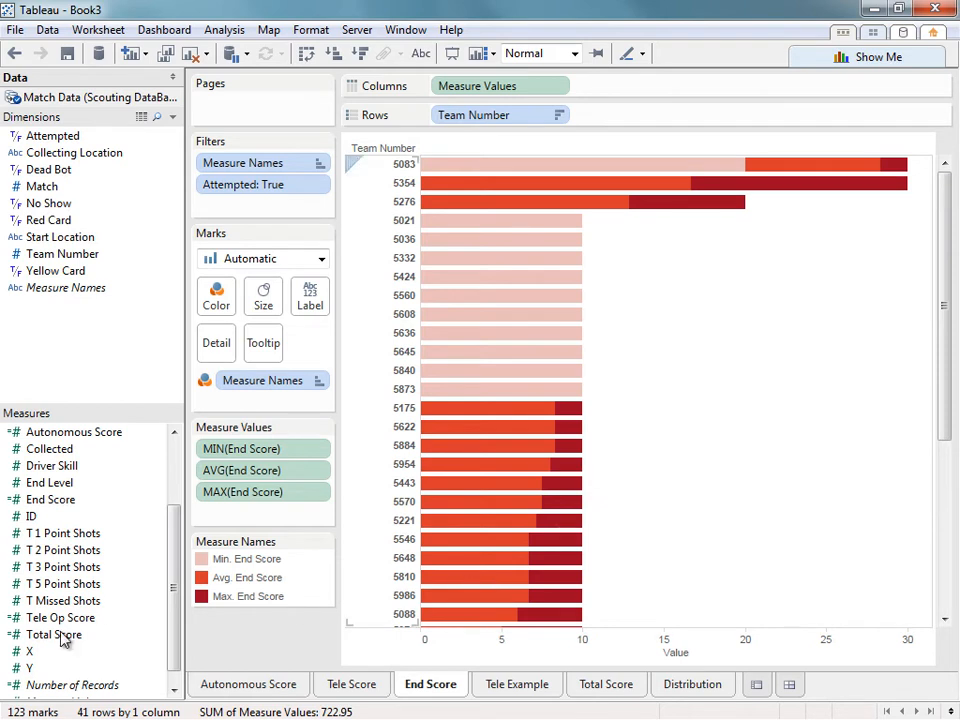
{"action": "left_click_drag", "start_coordinate": [69, 686], "coordinate": [272, 319]}
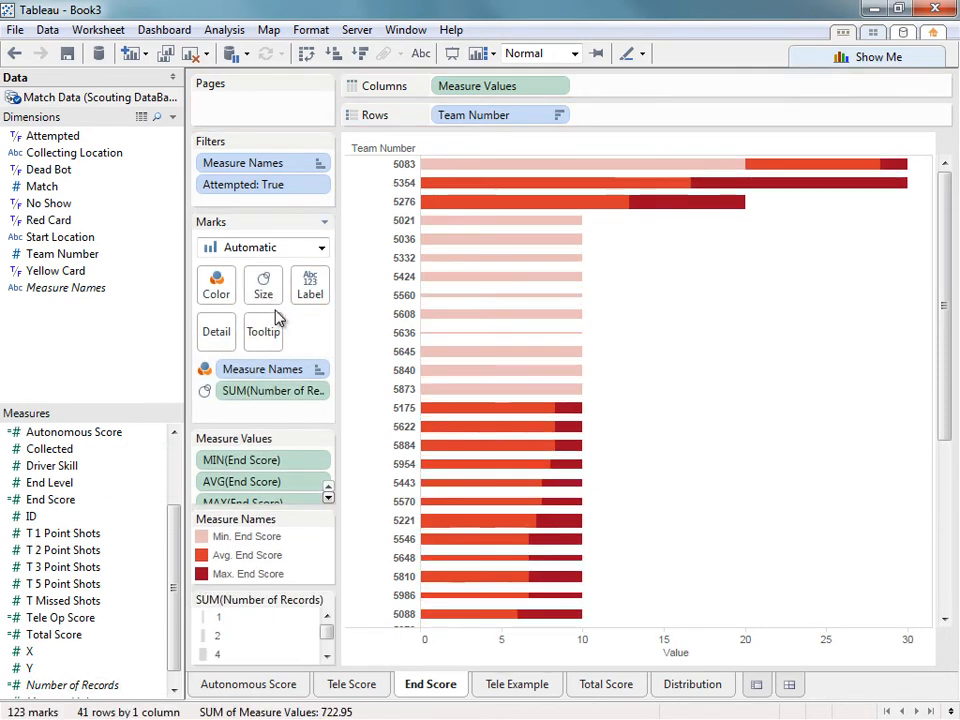
{"action": "left_click", "coordinate": [452, 337]}
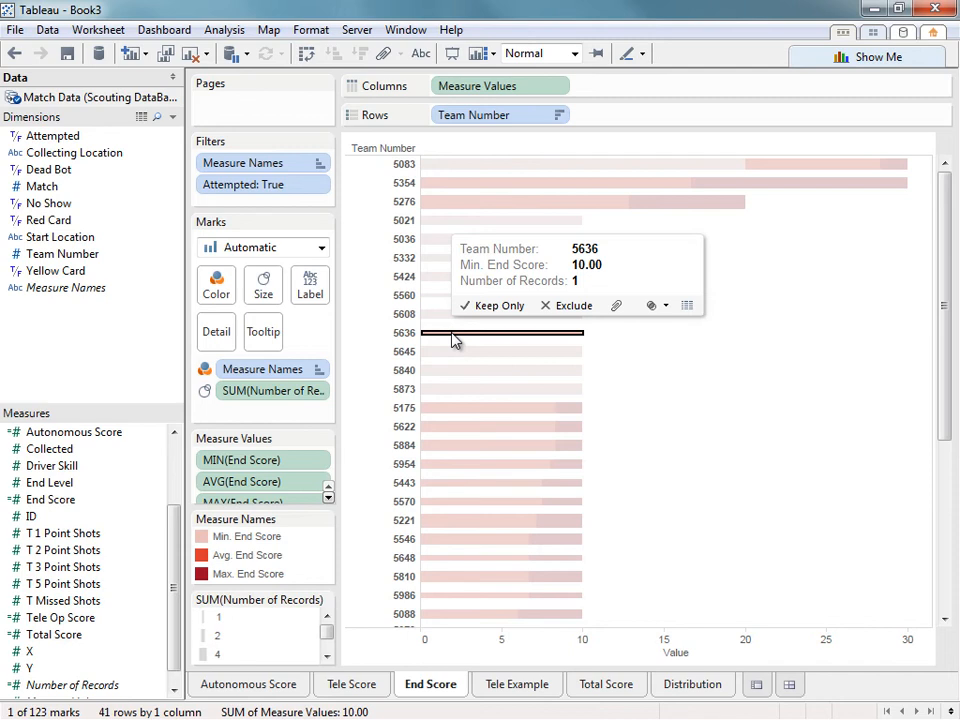
Add a Match filter with all matches selected to the Tele Score worksheet.
{"action": "left_click", "coordinate": [372, 691]}
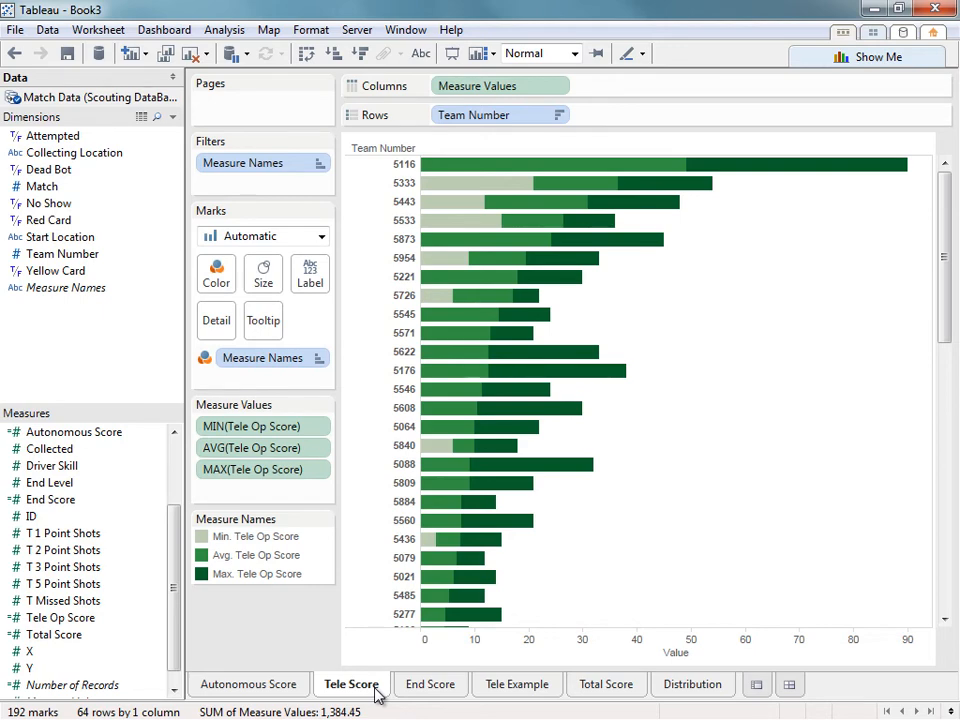
{"action": "left_click_drag", "start_coordinate": [38, 187], "coordinate": [225, 188]}
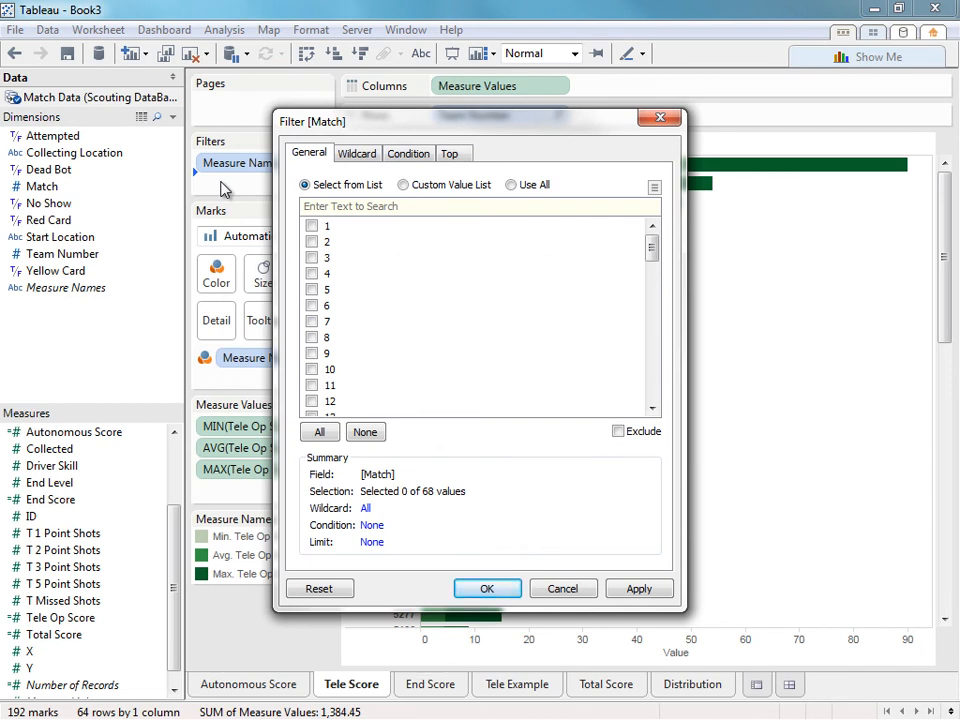
{"action": "left_click", "coordinate": [320, 431]}
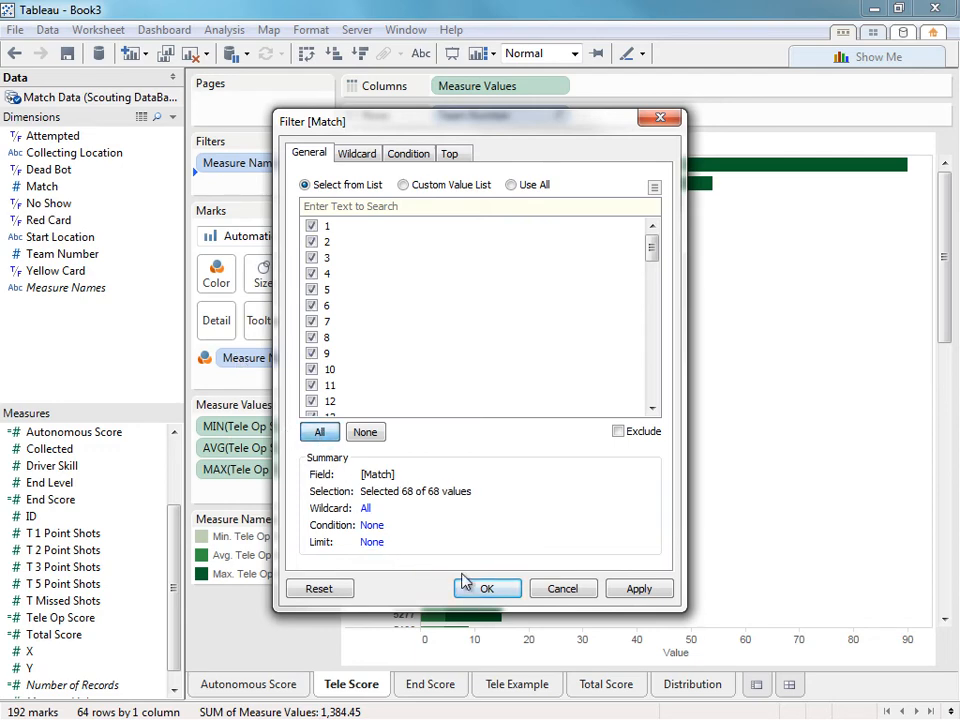
{"action": "left_click", "coordinate": [478, 588]}
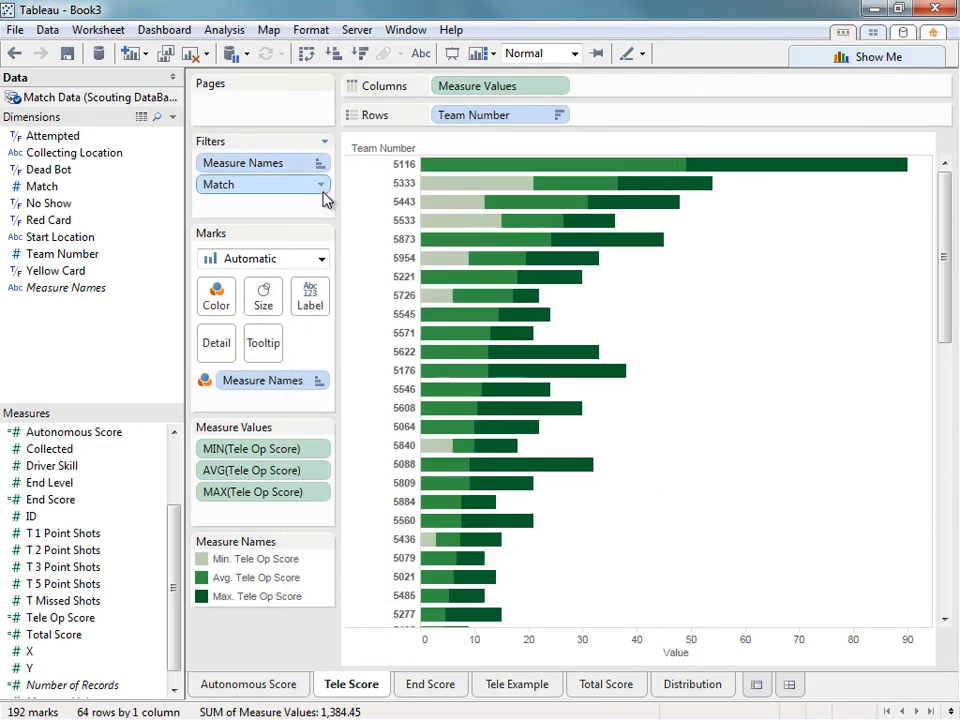
Make the Match filter continuous and limit its range of values to matches 20 through 68.
{"action": "left_click", "coordinate": [322, 188]}
{"action": "left_click", "coordinate": [305, 417]}
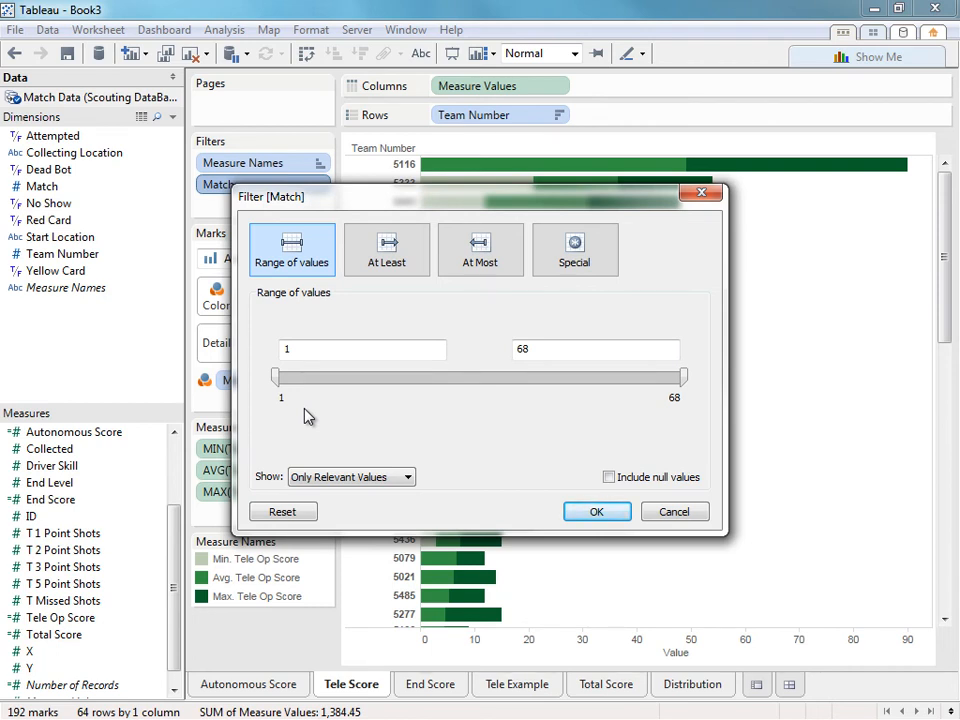
{"action": "double_click", "coordinate": [315, 350]}
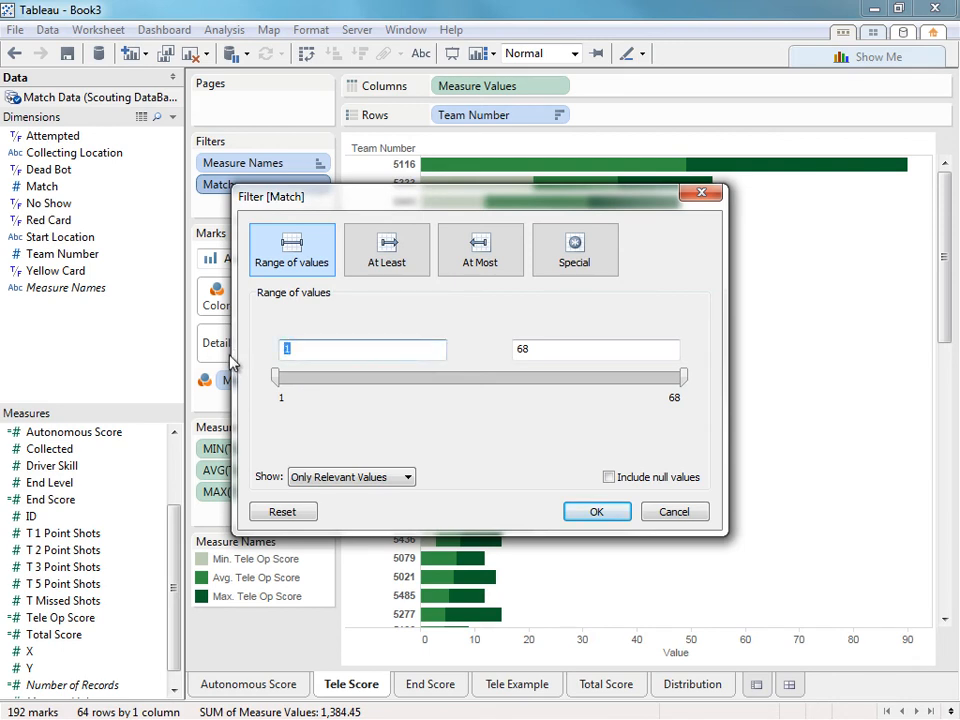
{"action": "type", "text": "20"}
{"action": "left_click", "coordinate": [557, 347]}
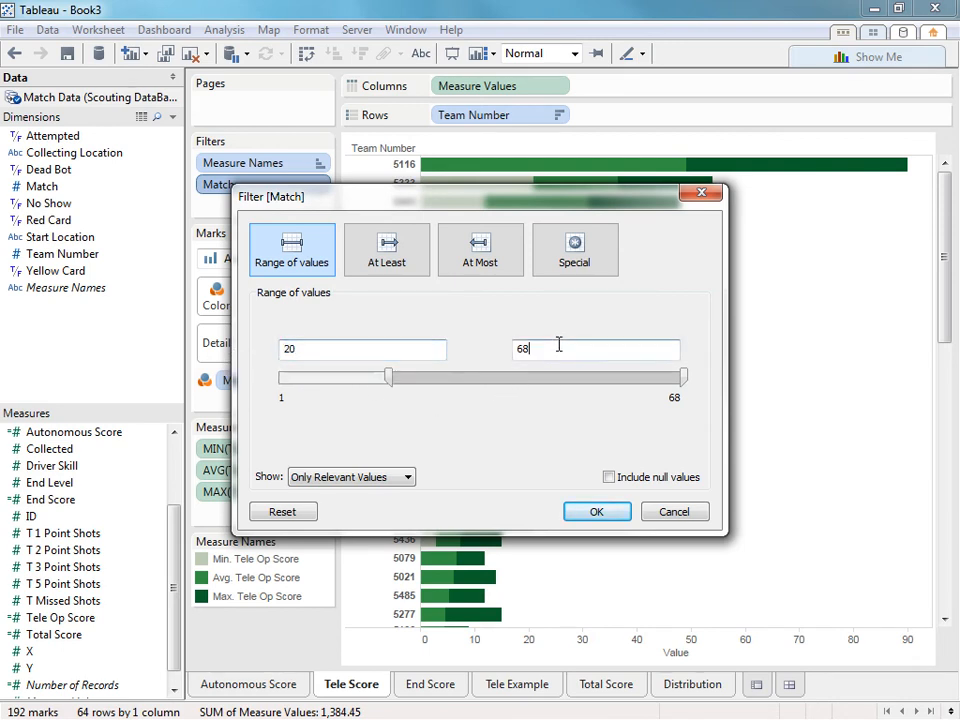
{"action": "left_click", "coordinate": [596, 512]}
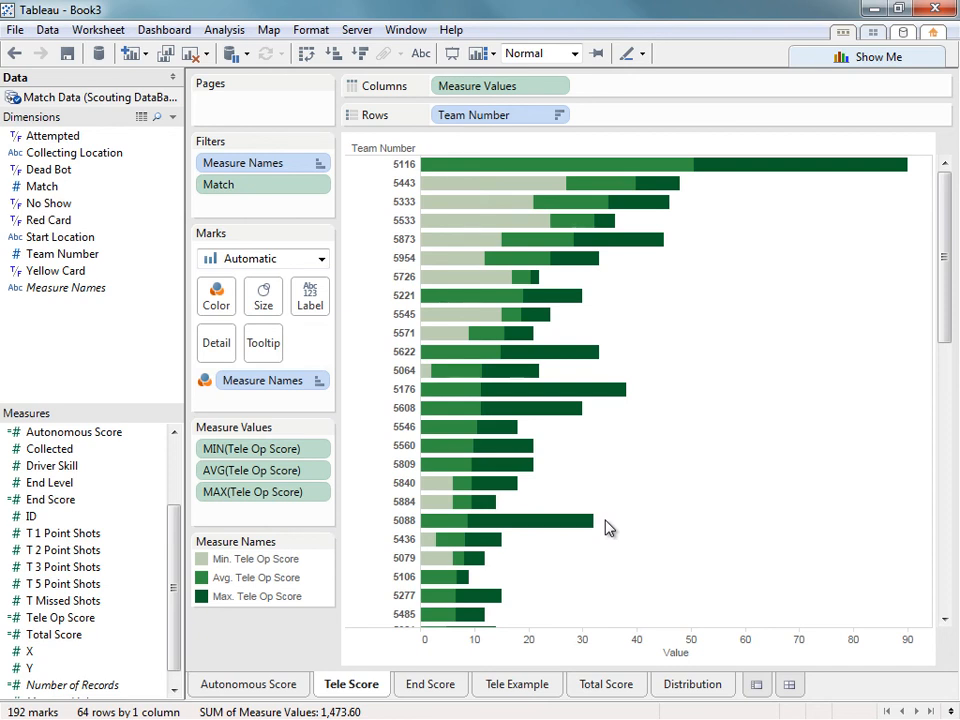
Show a quick filter for Match and lower the start of its range to 17.
{"action": "left_click", "coordinate": [318, 188]}
{"action": "left_click", "coordinate": [326, 218]}
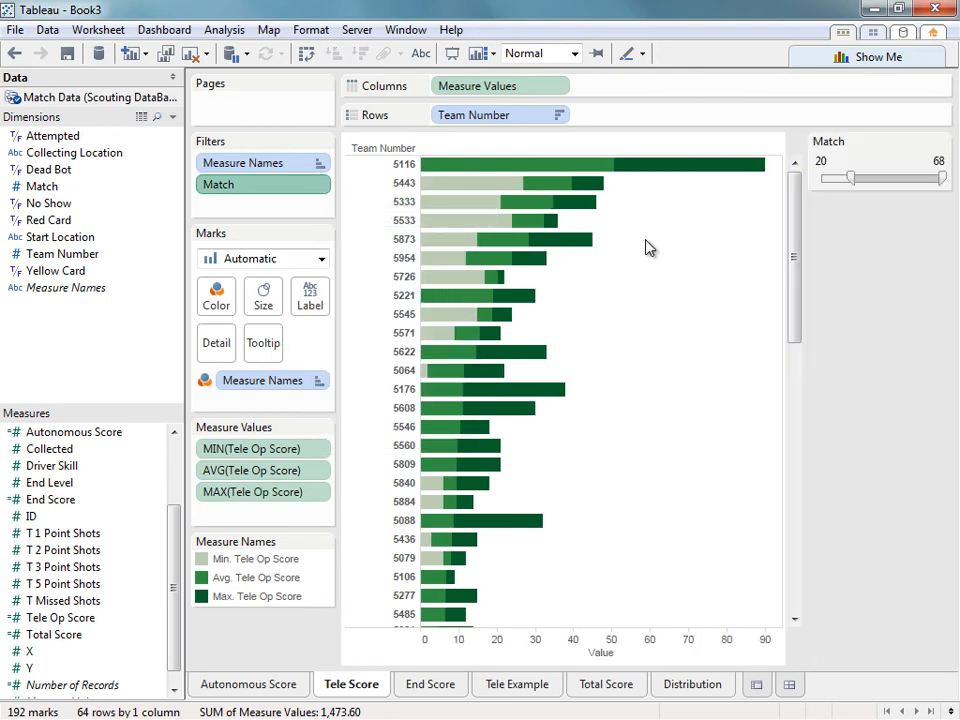
{"action": "mouse_move", "coordinate": [845, 180]}
{"action": "left_mouse_down"}
{"action": "mouse_move", "coordinate": [888, 180]}
{"action": "mouse_move", "coordinate": [806, 186]}
{"action": "mouse_move", "coordinate": [847, 181]}
{"action": "left_mouse_up"}
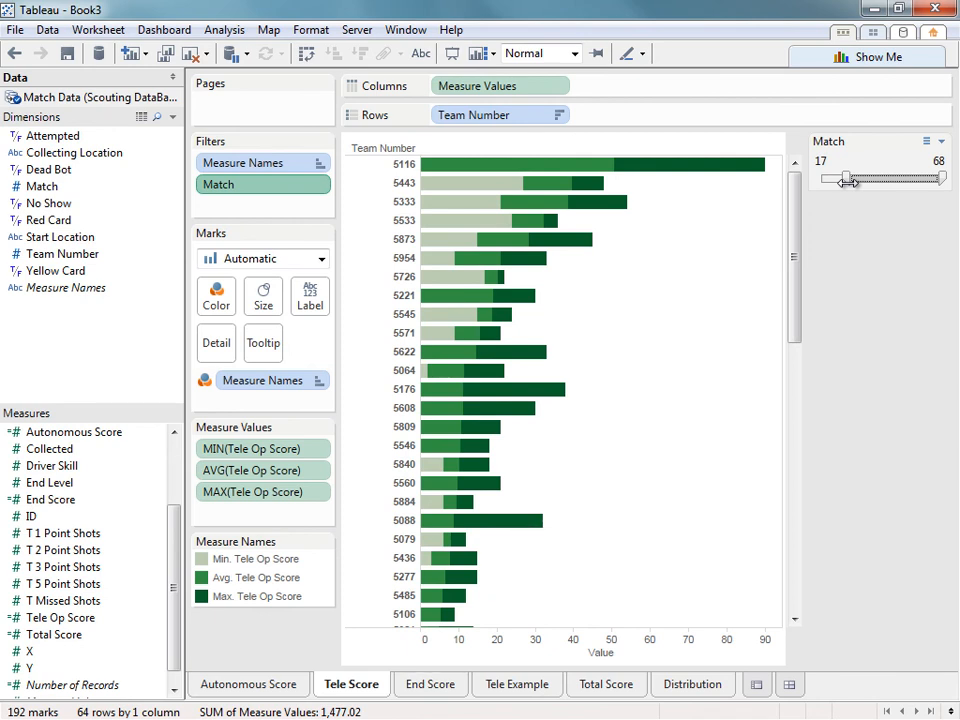
Apply the Match filter to all worksheets using this data source, then check the End Score worksheet and clear its bar selection.
{"action": "left_click", "coordinate": [320, 191]}
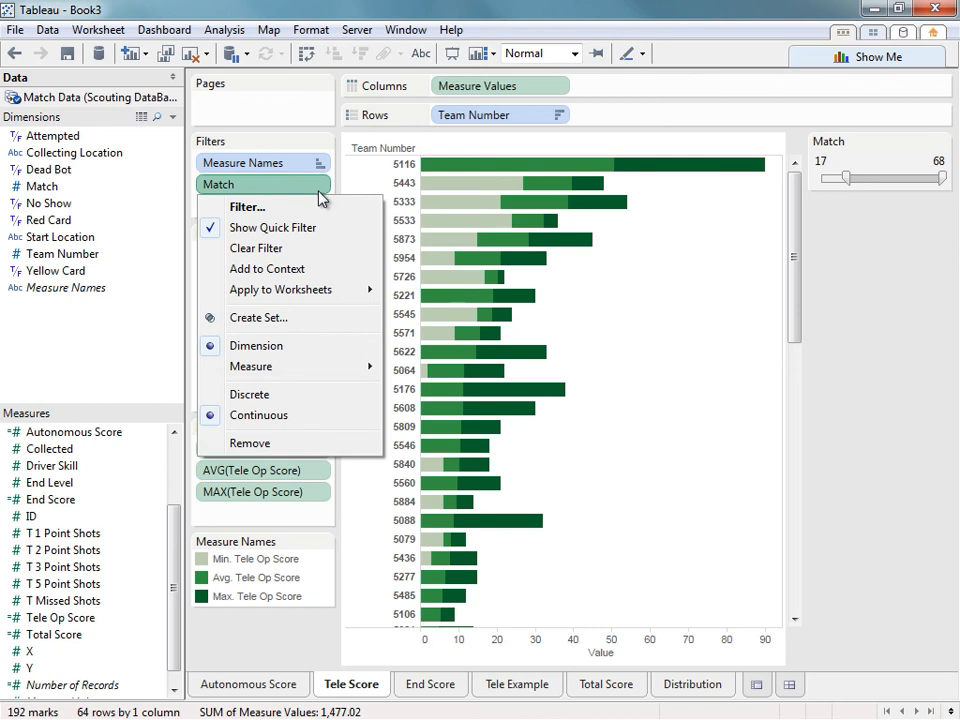
{"action": "mouse_move", "coordinate": [369, 299]}
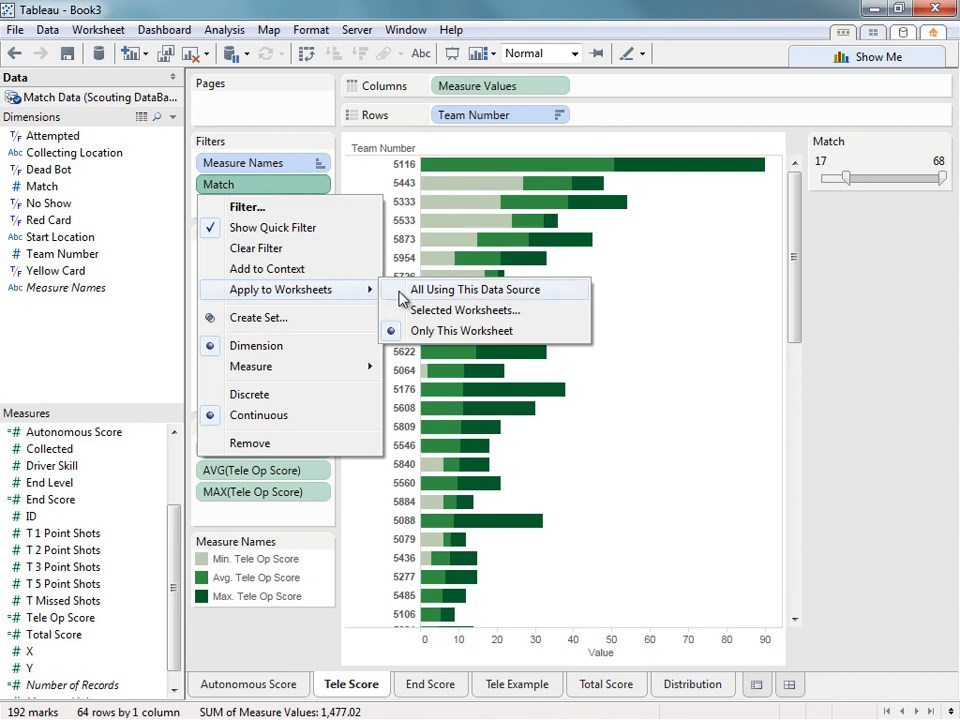
{"action": "left_click", "coordinate": [403, 296]}
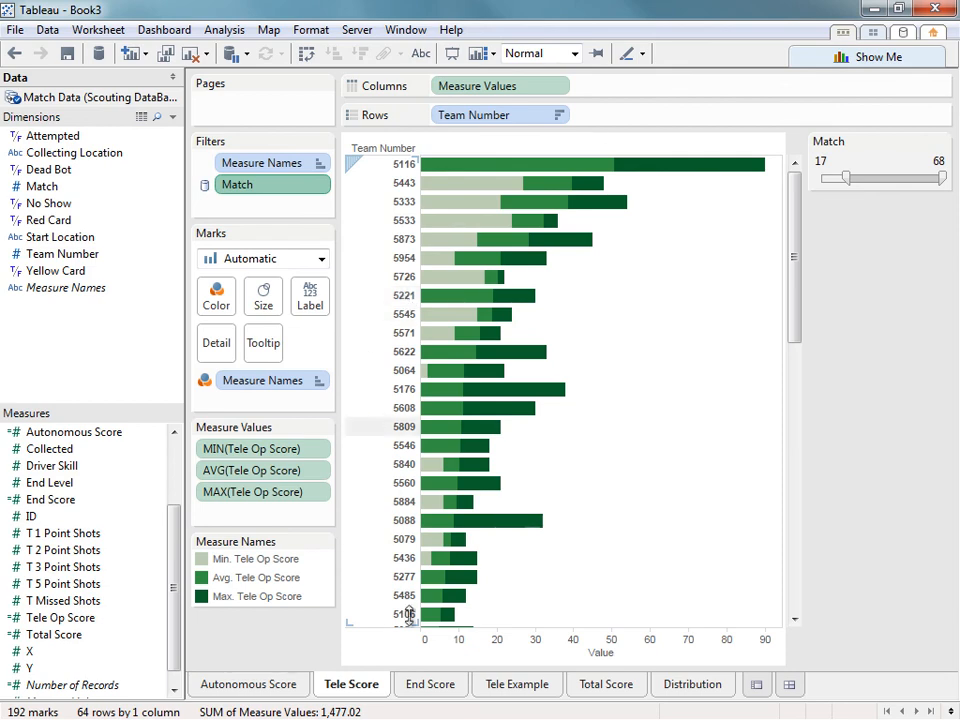
{"action": "left_click", "coordinate": [418, 694]}
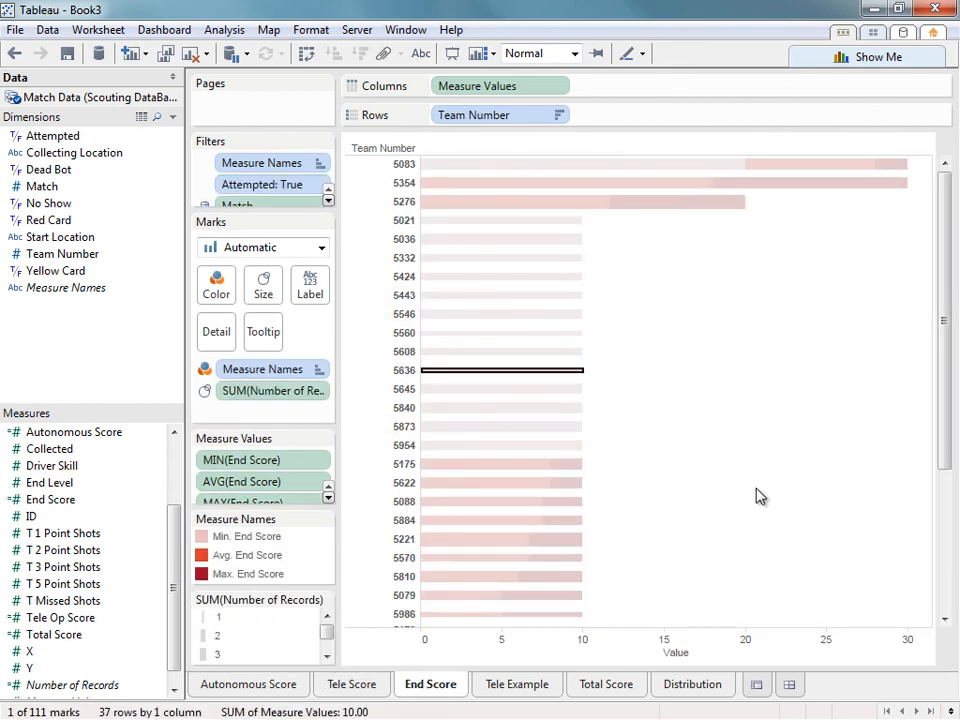
{"action": "left_click", "coordinate": [709, 506]}
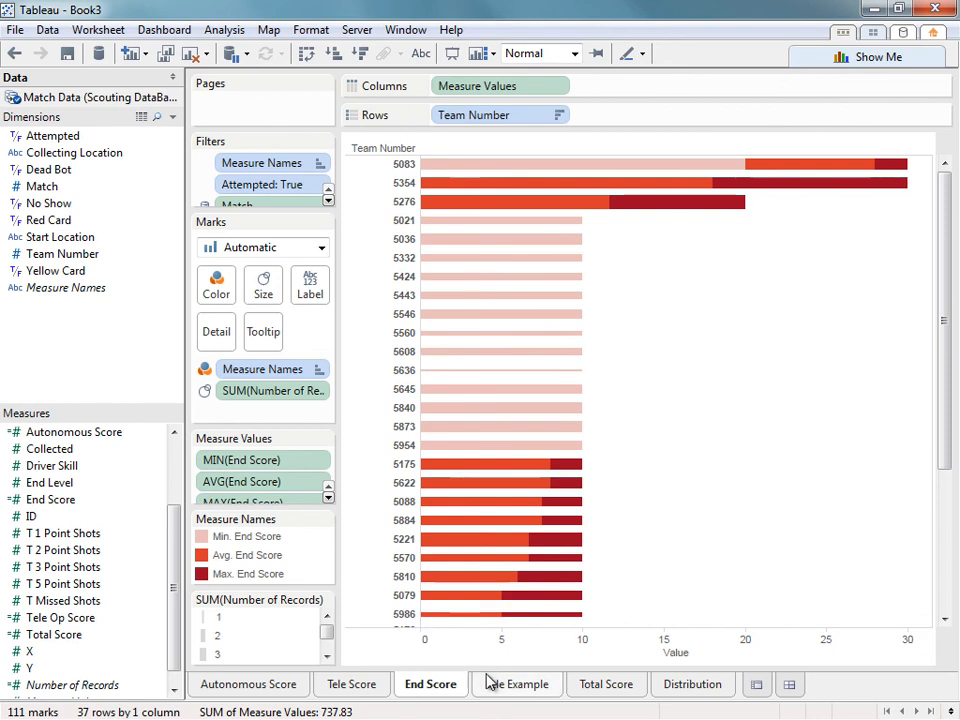